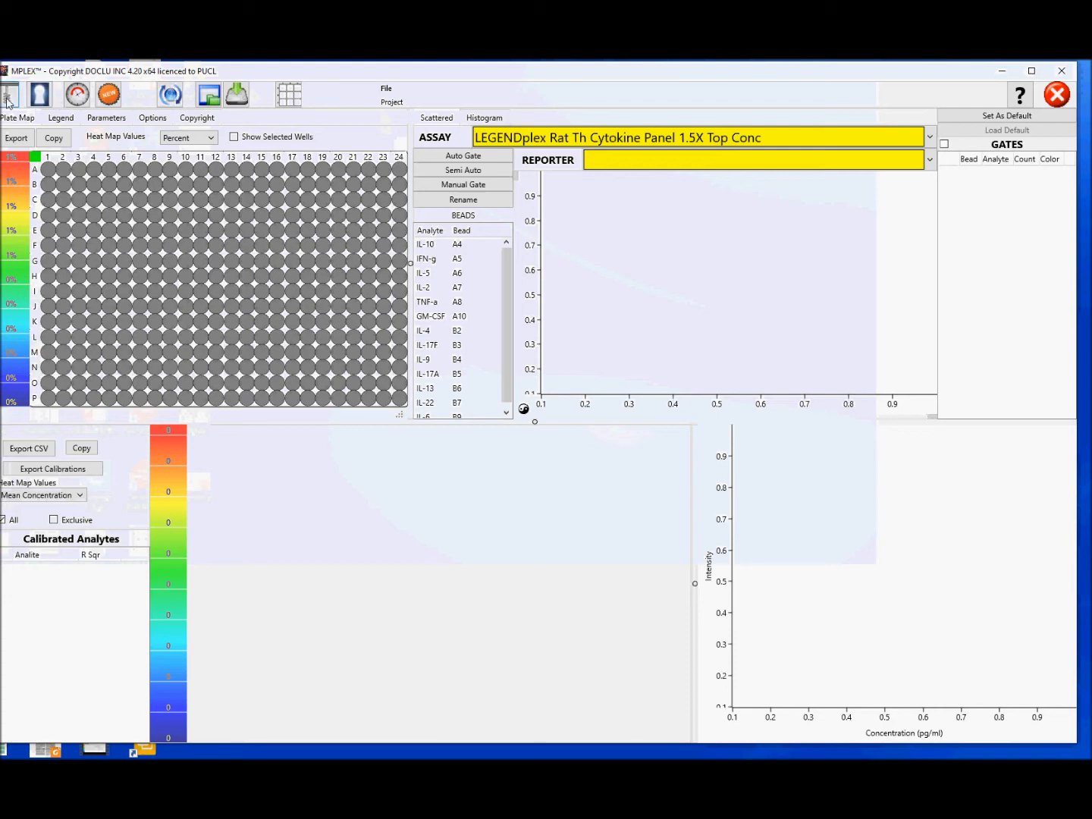
Load the previously used plate data folder C:\Data Files\SPARC test data\plate_023r_Attune from the history
click(78, 94)
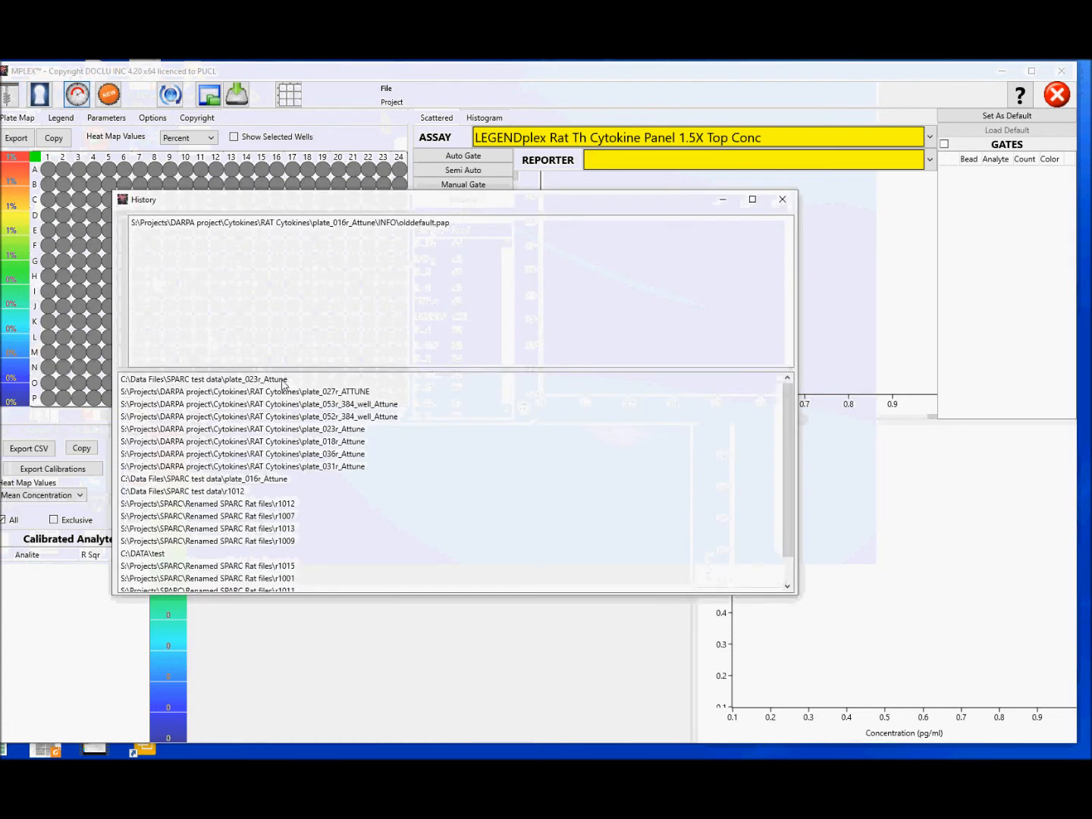
double_click(290, 377)
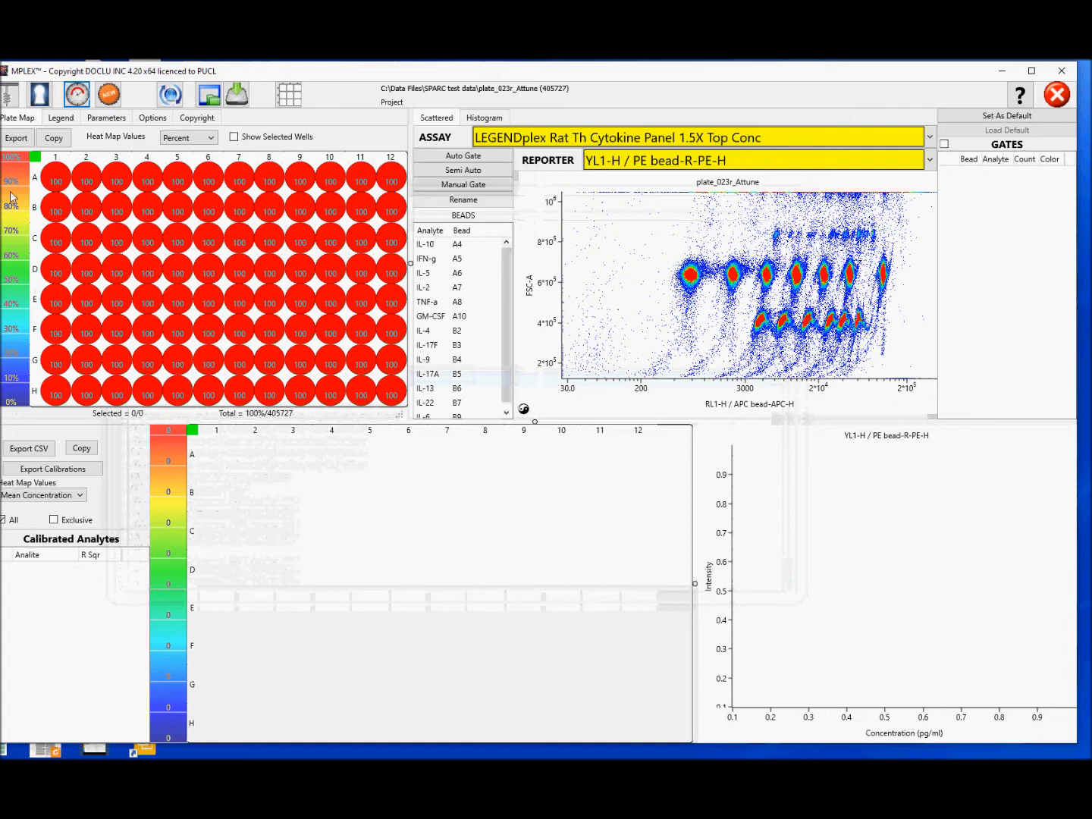
Choose brand BioLegend and catalog number 740283-1.5xTopCONC, and view that assay's definition in the assay editor
click(162, 119)
click(57, 159)
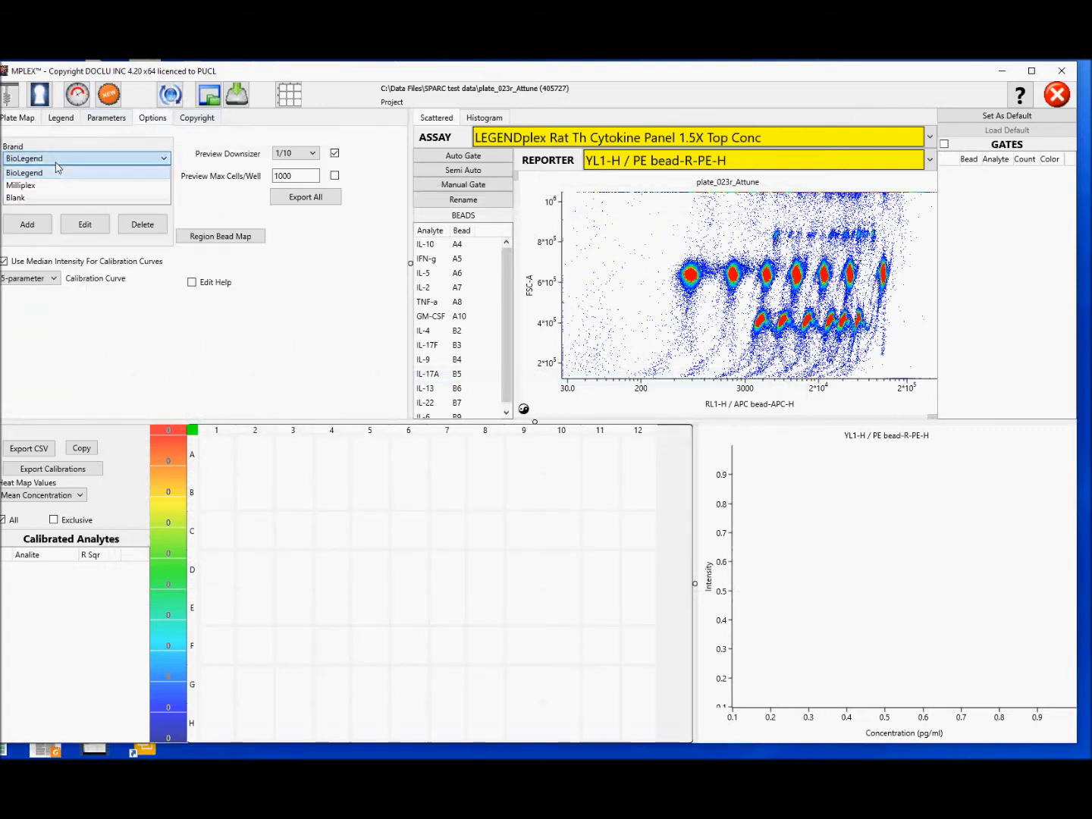
click(71, 173)
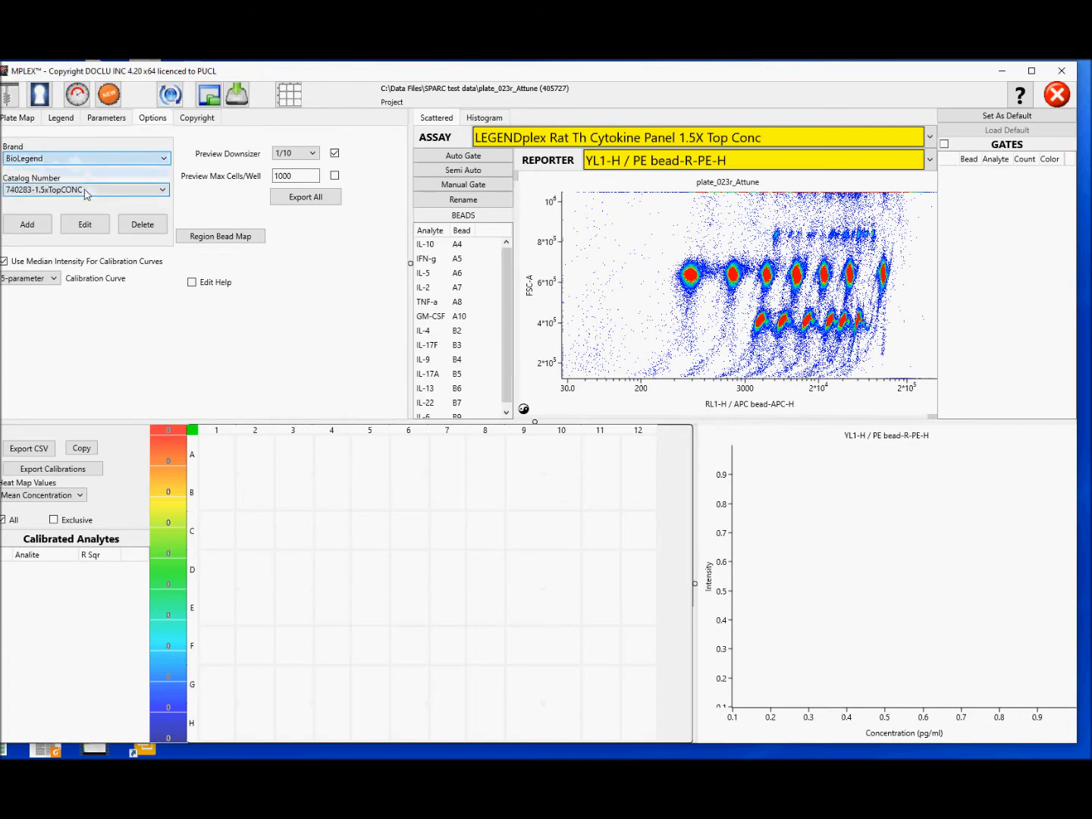
click(86, 191)
click(77, 229)
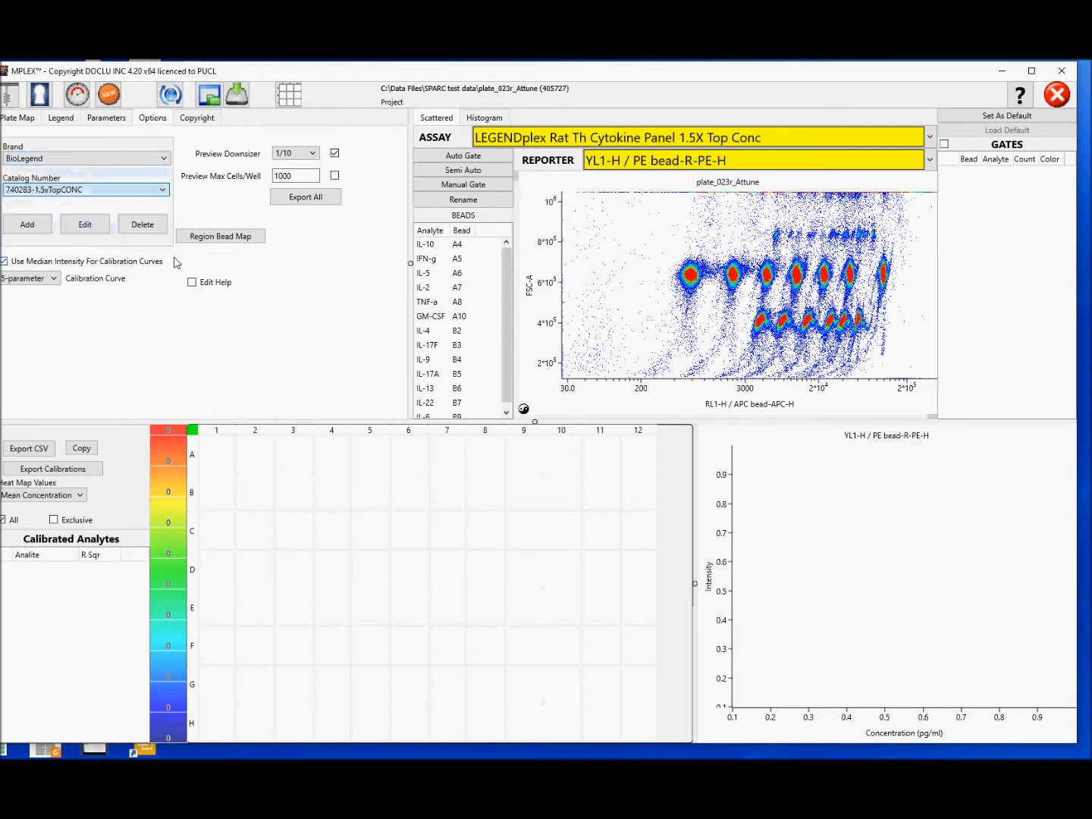
click(96, 232)
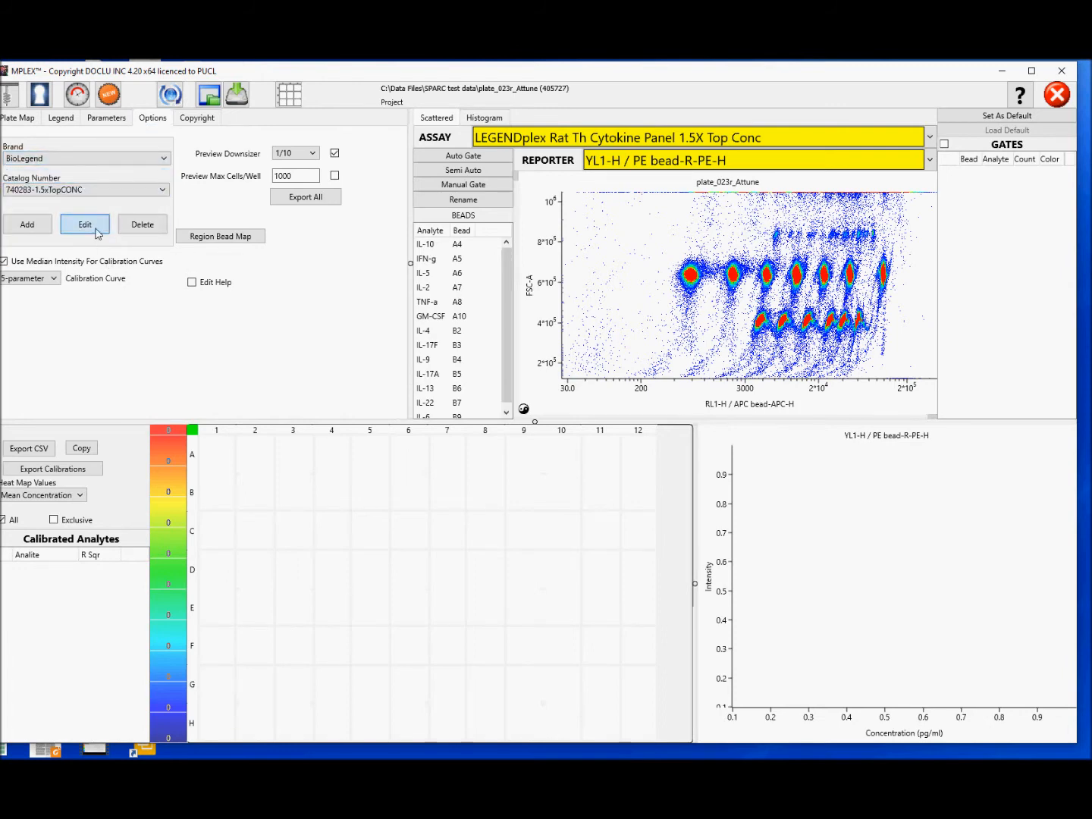
click(618, 149)
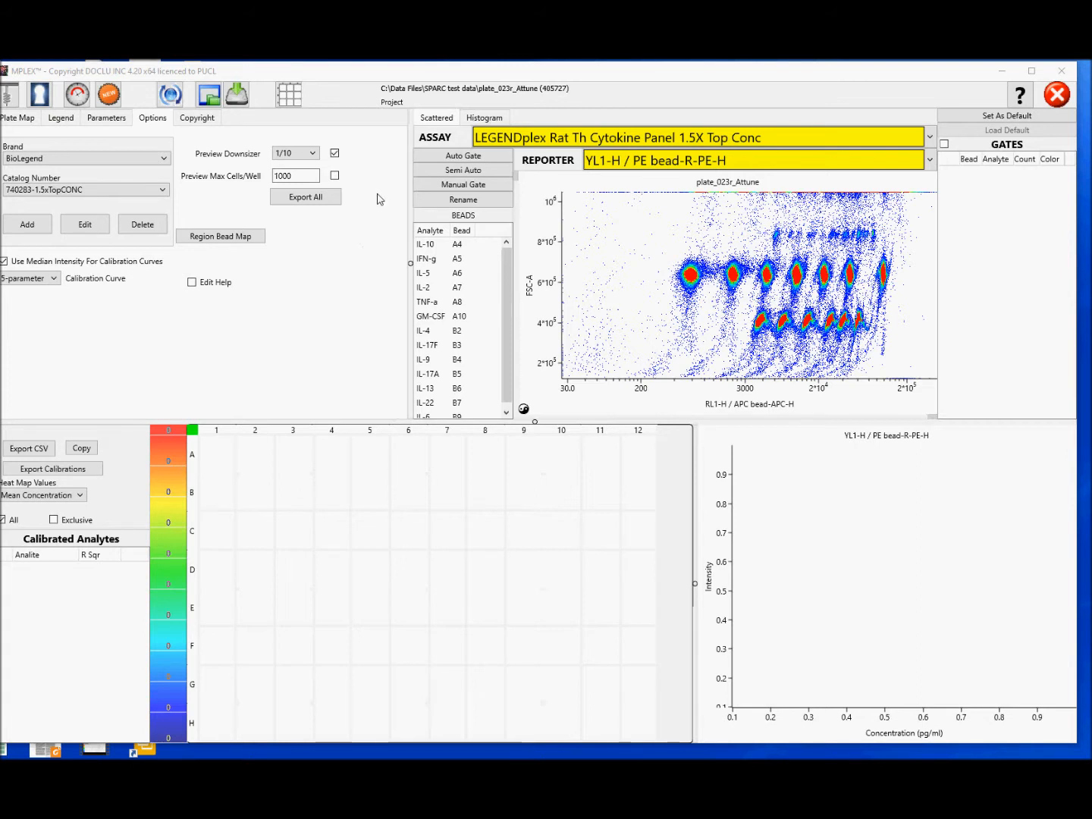
Gate the bead populations automatically and enlarge the gated clusters in the scatter plot
click(467, 157)
click(468, 159)
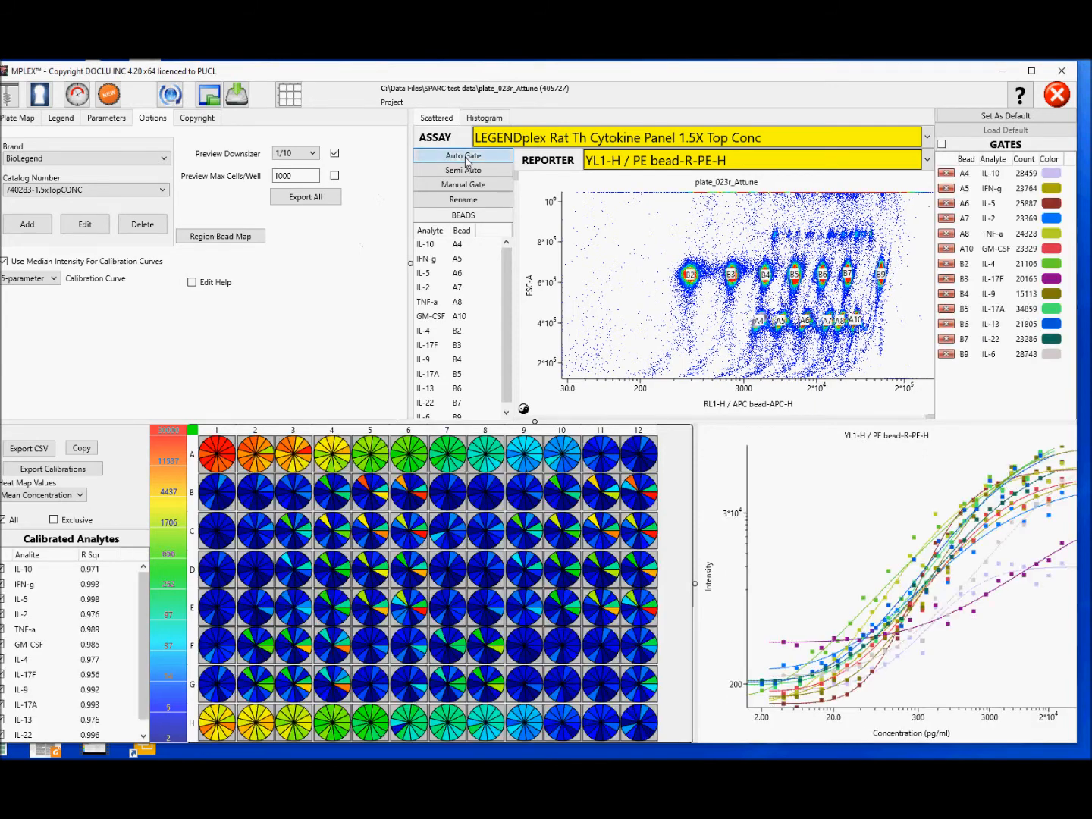
drag(666, 354, 891, 249)
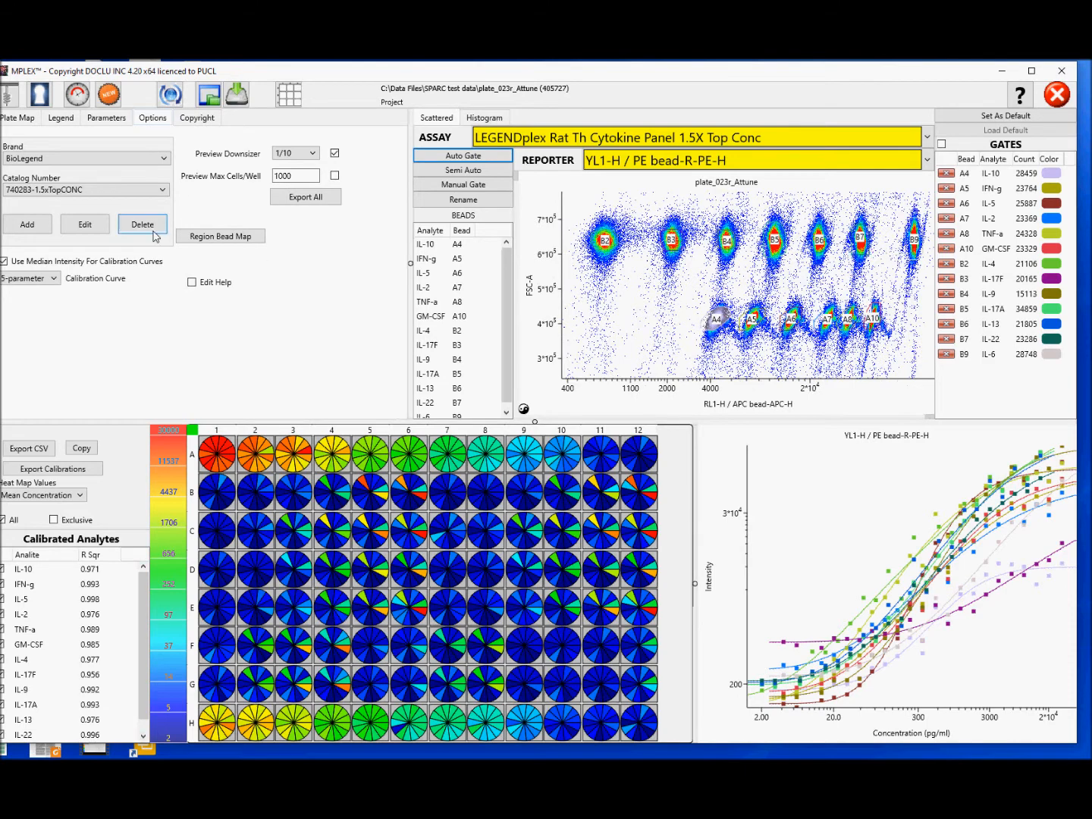
Review the assay's bead layout in the assay editor beside the gated scatter plot, then close the editor
click(90, 228)
click(88, 227)
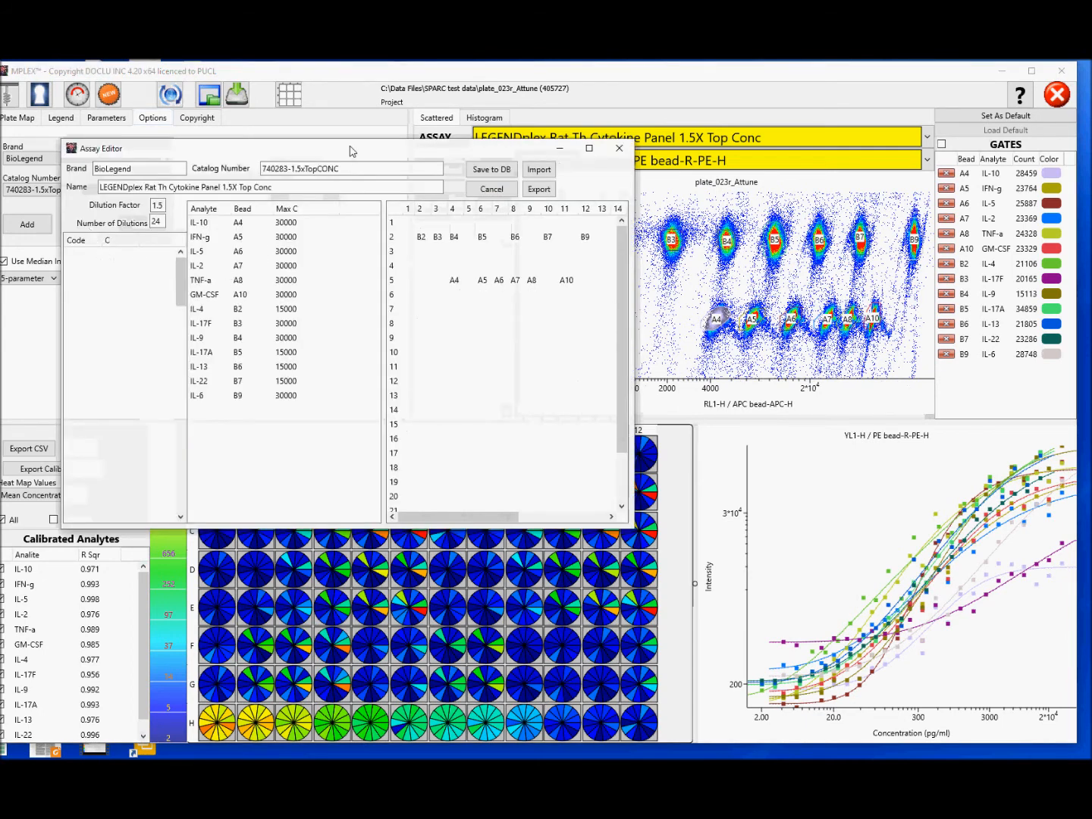
drag(362, 151, 638, 393)
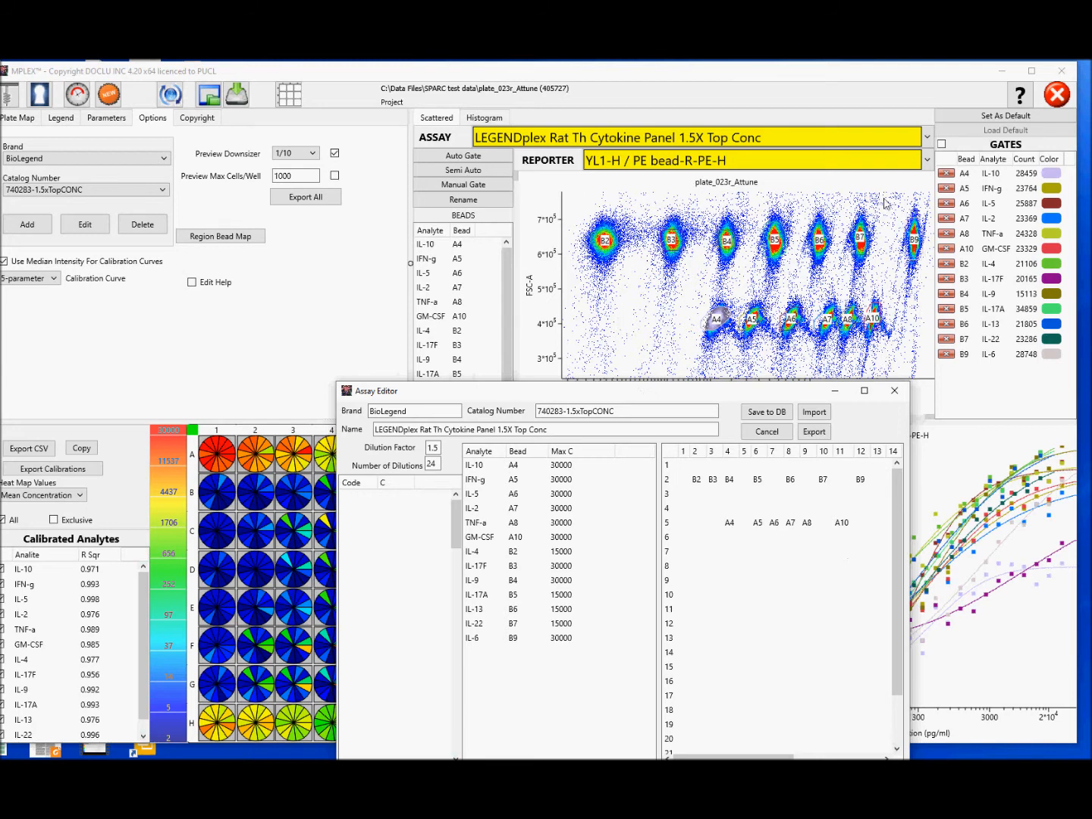
click(894, 391)
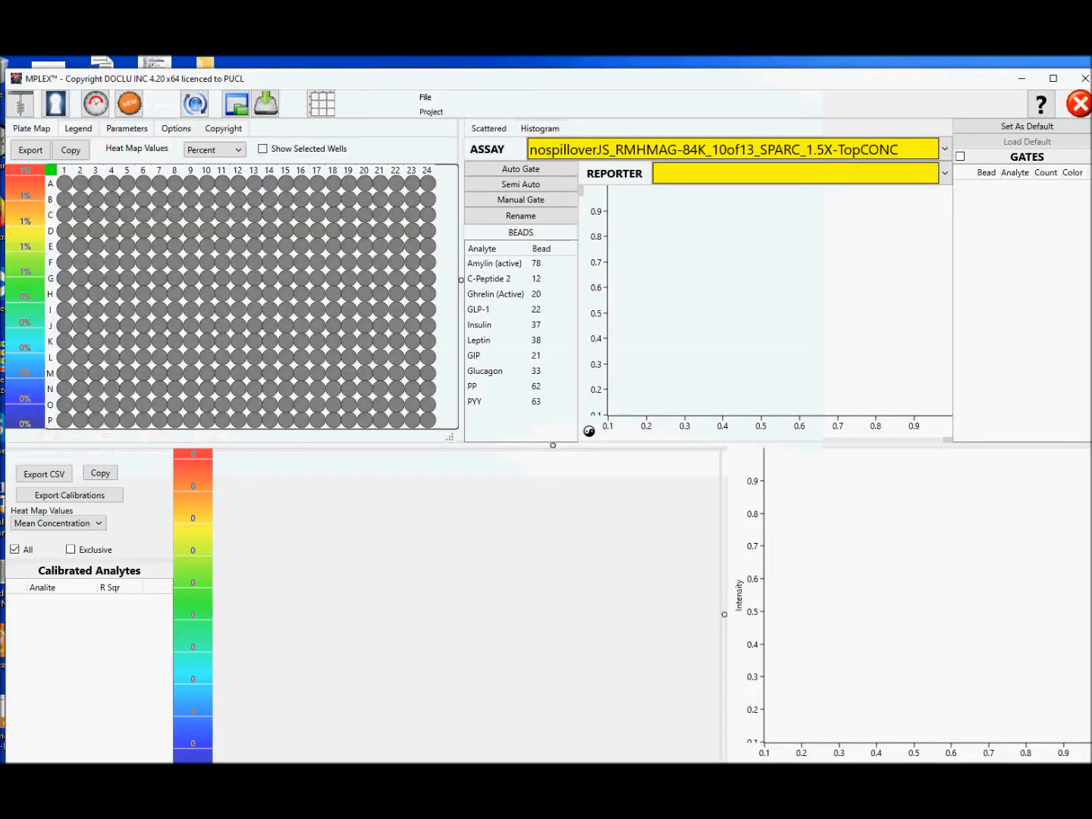
Load the plate directory r1012 from the Renamed SPARC Rat files folder
click(24, 110)
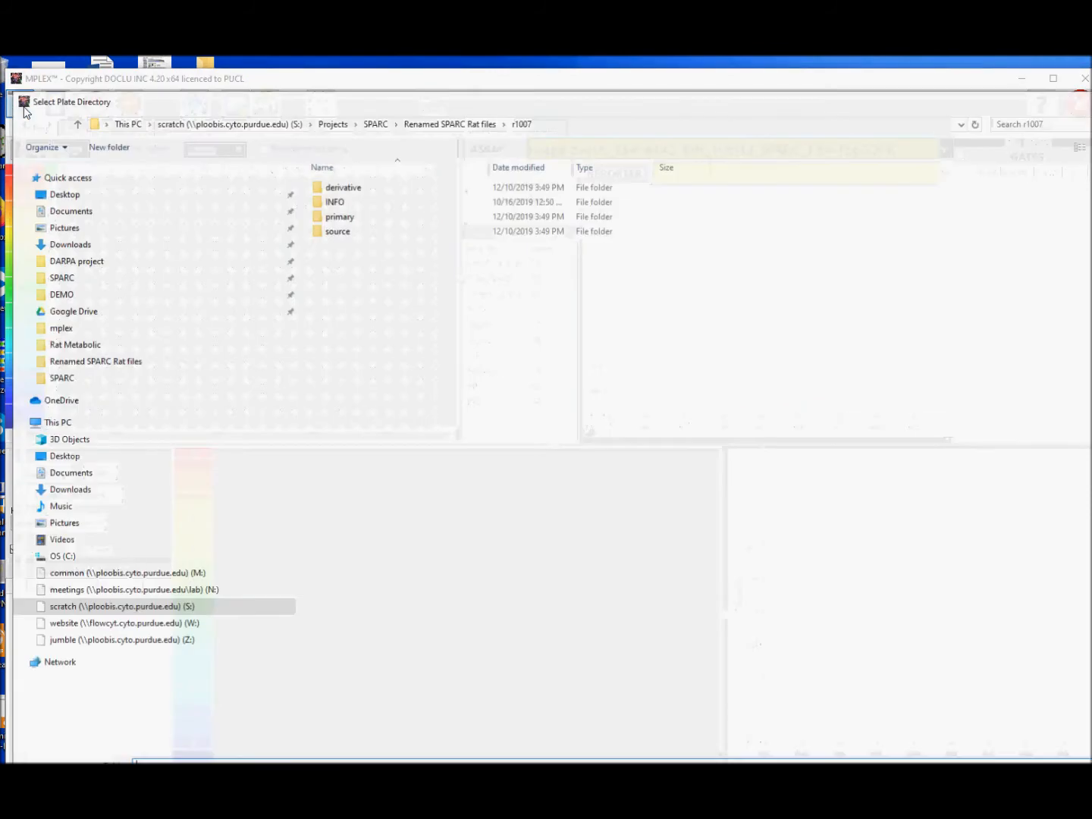
click(435, 123)
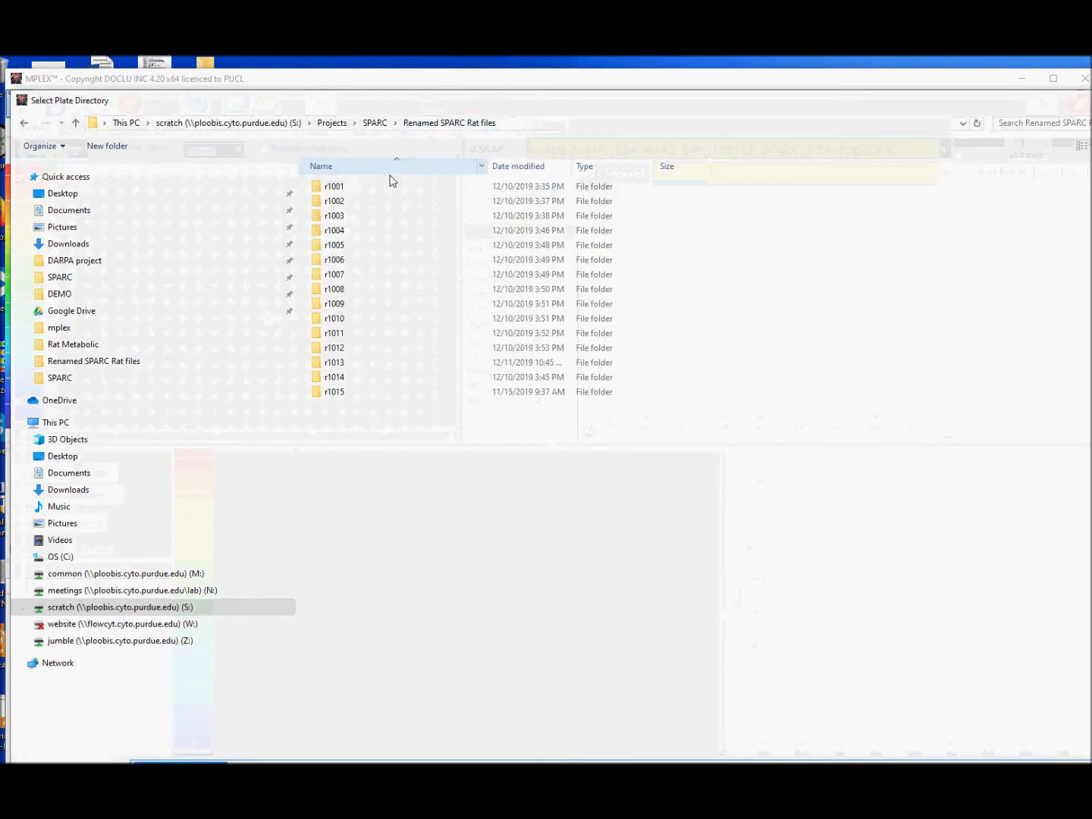
click(334, 348)
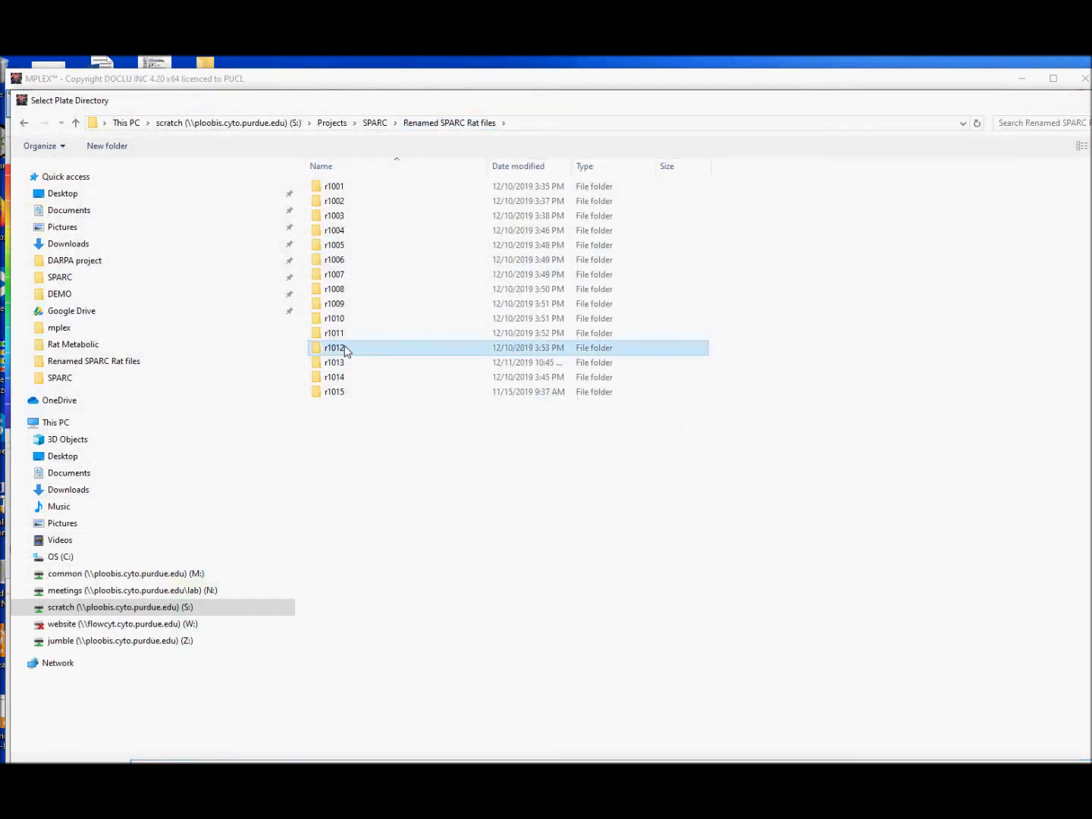
click(1068, 753)
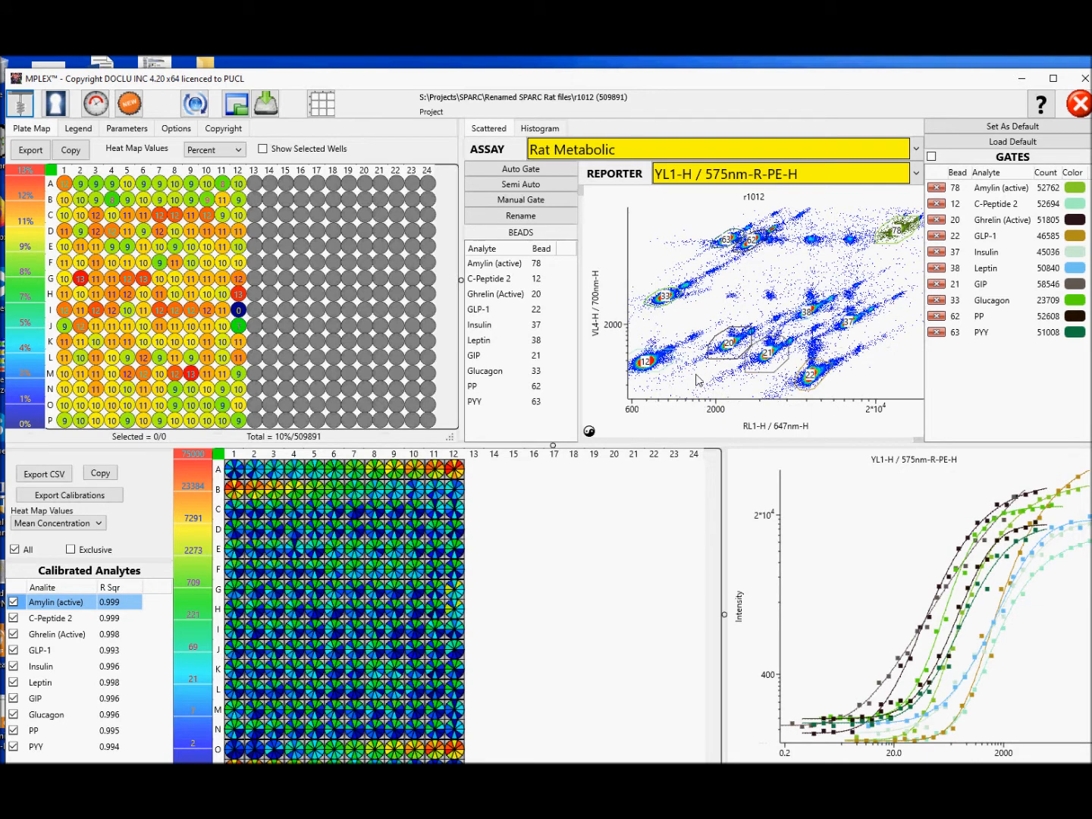
Inspect the gates around beads 20 and 21 in the scatter plot up close and return to a wider view
drag(697, 374, 868, 295)
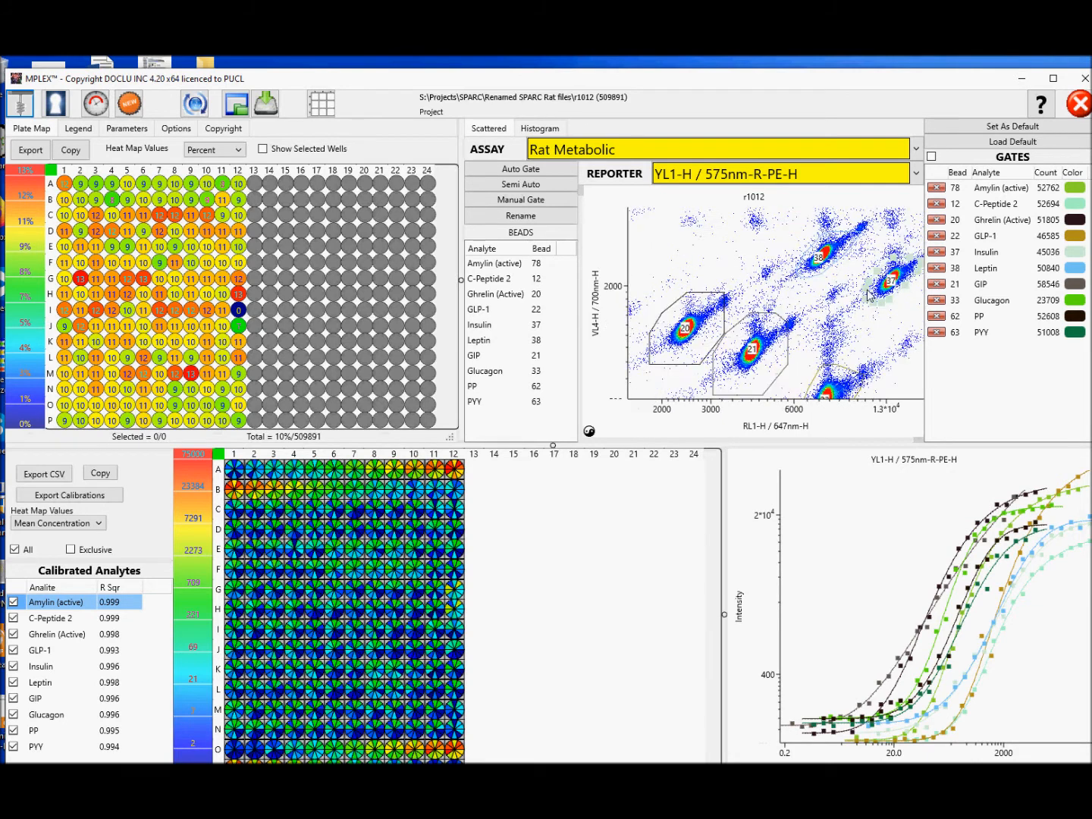
click(620, 408)
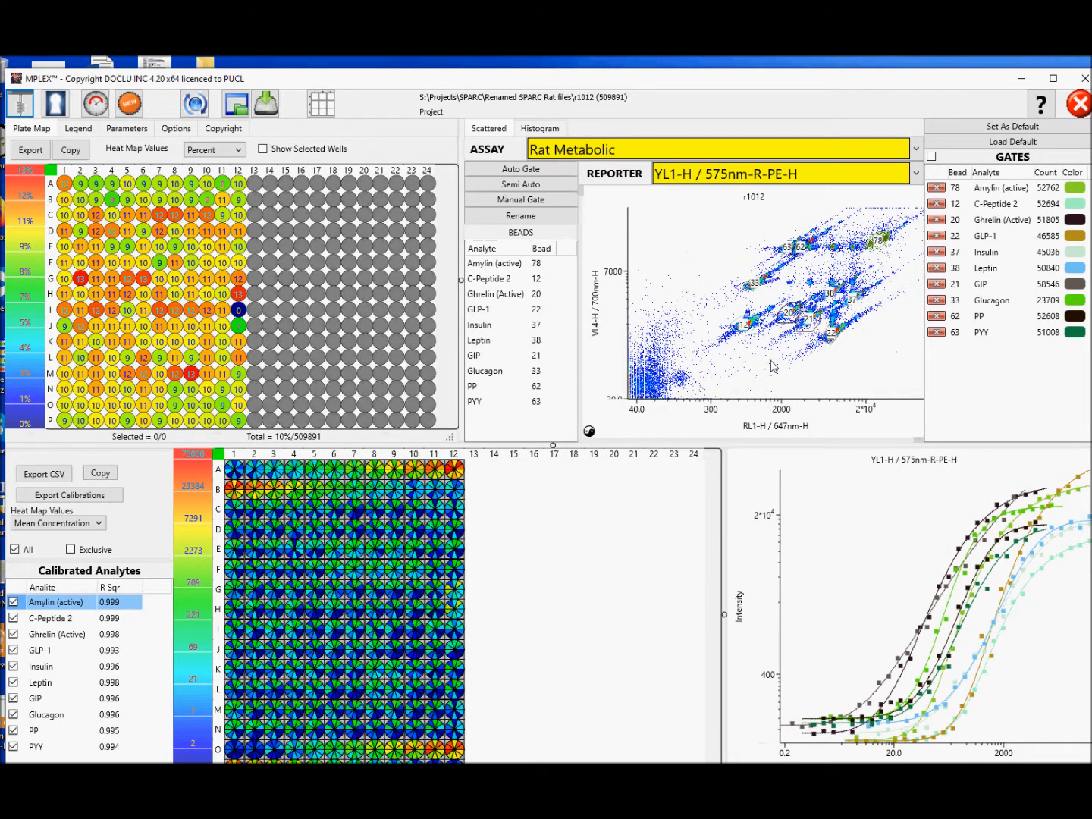
click(903, 234)
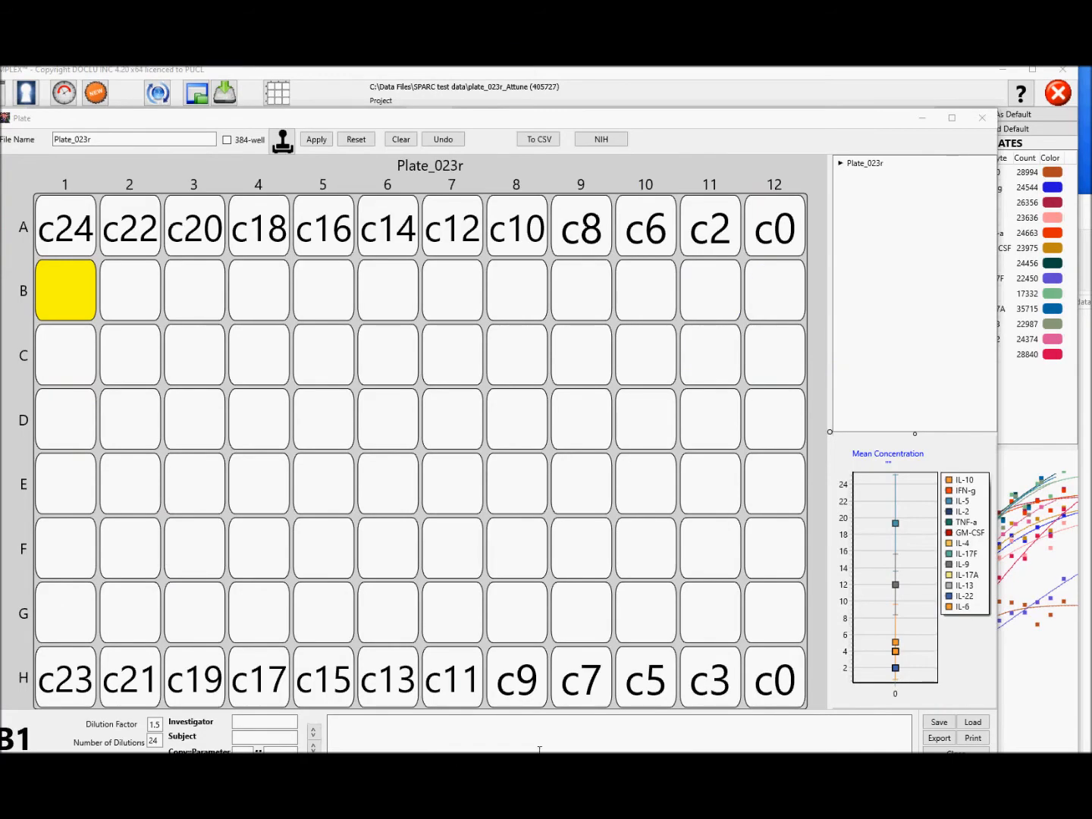
Enter PI as the investigator for well B1 and stamp it onto all wells in rows B to G
click(253, 721)
click(253, 722)
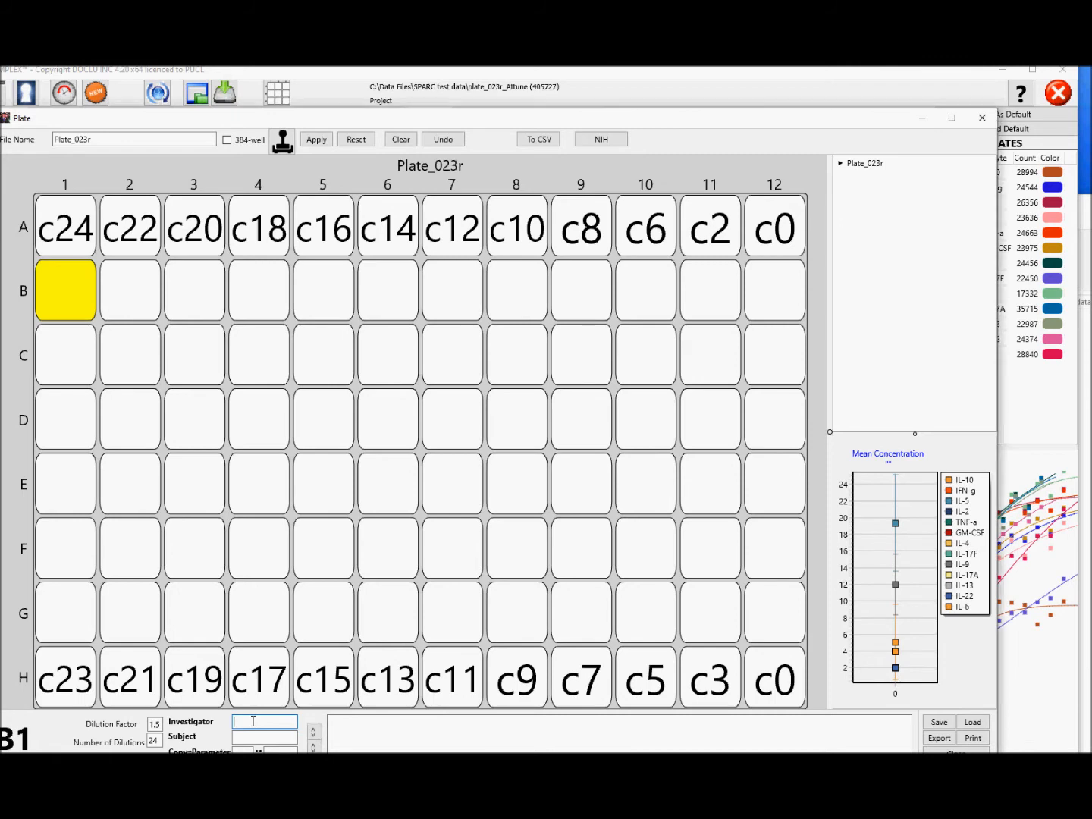
text(Pl)
click(291, 145)
mouse_move(51, 283)
mouse_down()
mouse_move(315, 296)
mouse_move(759, 298)
mouse_move(59, 373)
mouse_move(765, 373)
mouse_move(203, 379)
mouse_move(110, 426)
mouse_move(778, 433)
mouse_move(129, 508)
mouse_move(312, 490)
mouse_move(739, 496)
mouse_move(66, 557)
mouse_move(766, 552)
mouse_move(645, 557)
mouse_move(80, 627)
mouse_move(833, 611)
mouse_move(265, 616)
mouse_move(1085, 339)
mouse_up()
Set the subject of well B1 to 083 and stamp it across row B
click(257, 736)
text(08)
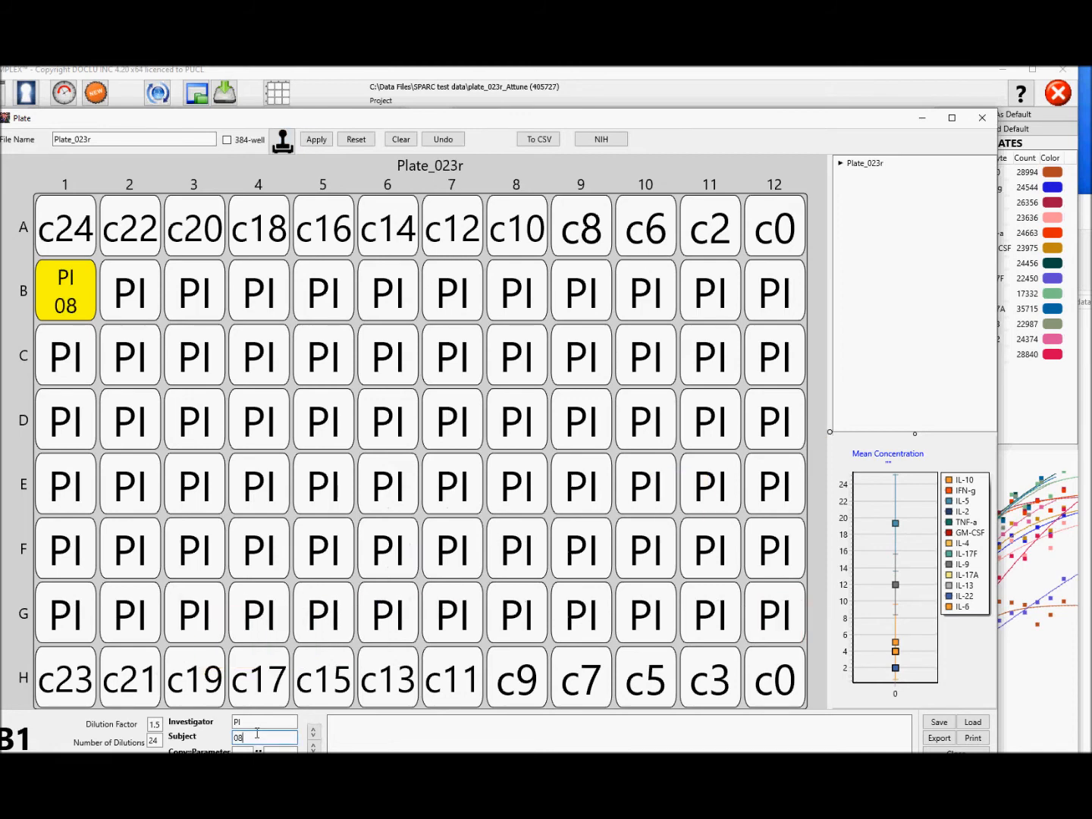
text(3)
click(65, 301)
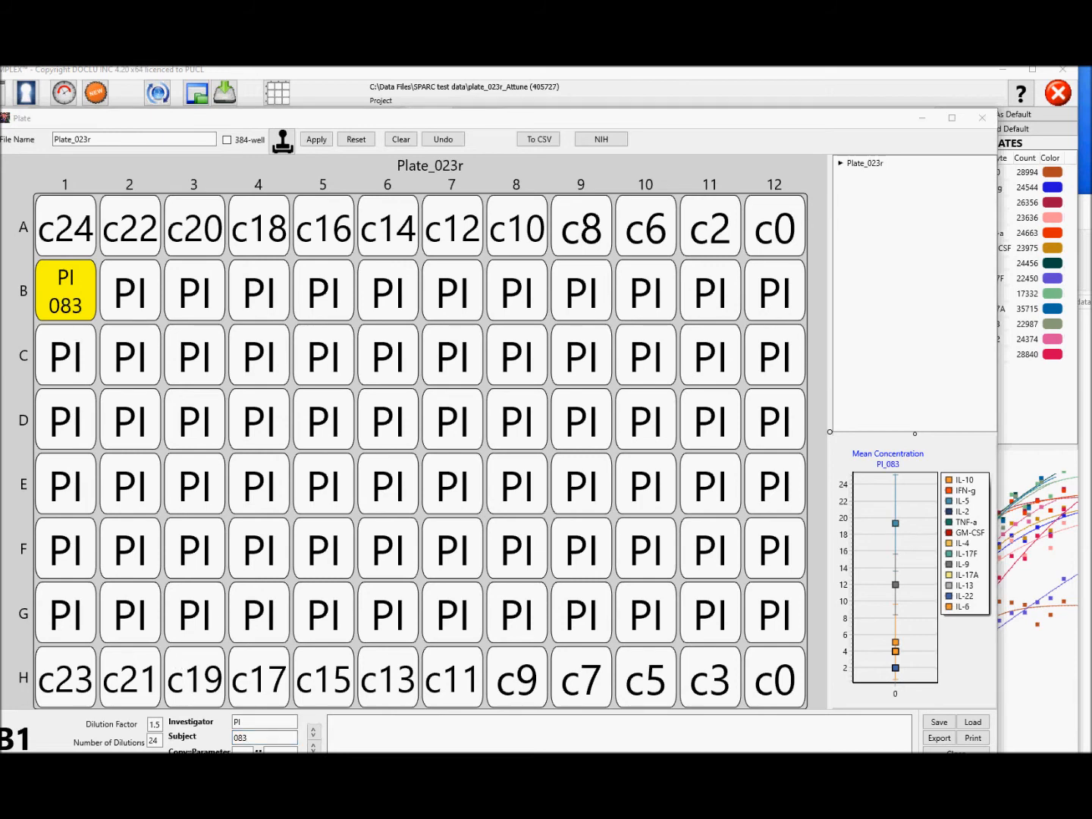
click(284, 140)
mouse_move(79, 284)
mouse_down()
mouse_move(96, 268)
mouse_move(73, 303)
mouse_move(135, 307)
mouse_move(762, 296)
mouse_move(822, 310)
mouse_up()
Set the subject of well C1 to 084 and stamp it across row C
click(65, 340)
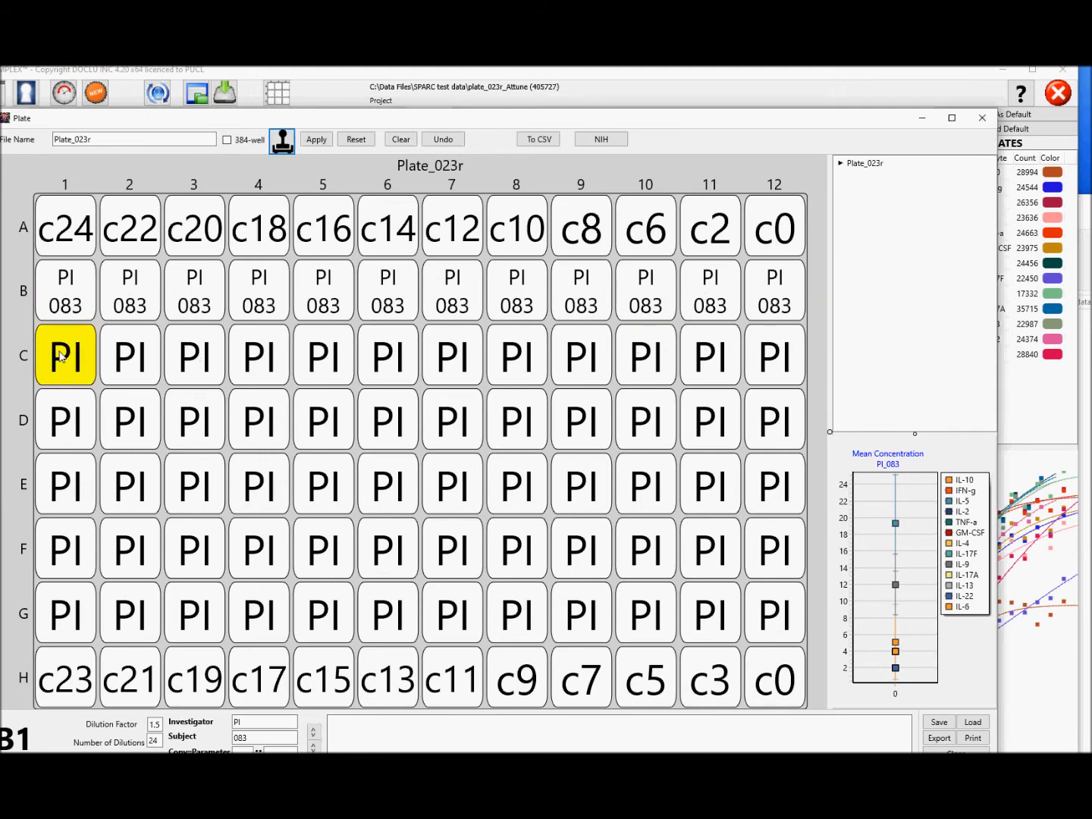
click(253, 735)
text(0)
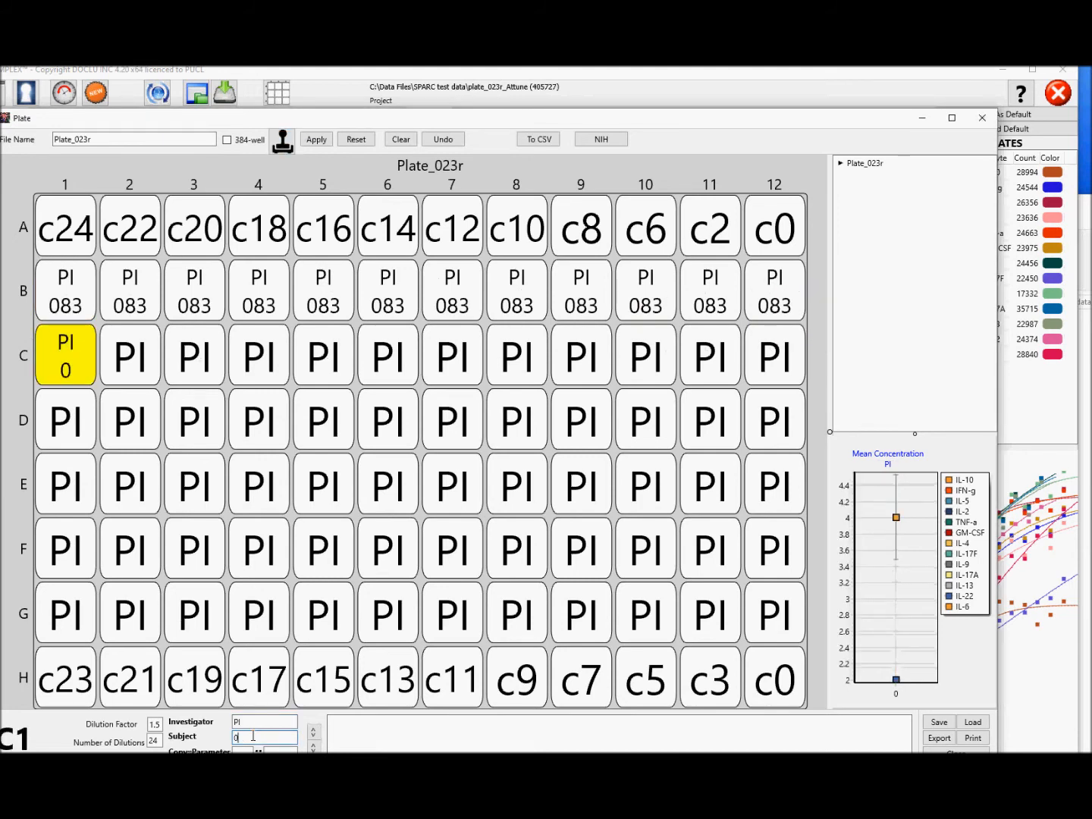
text(84)
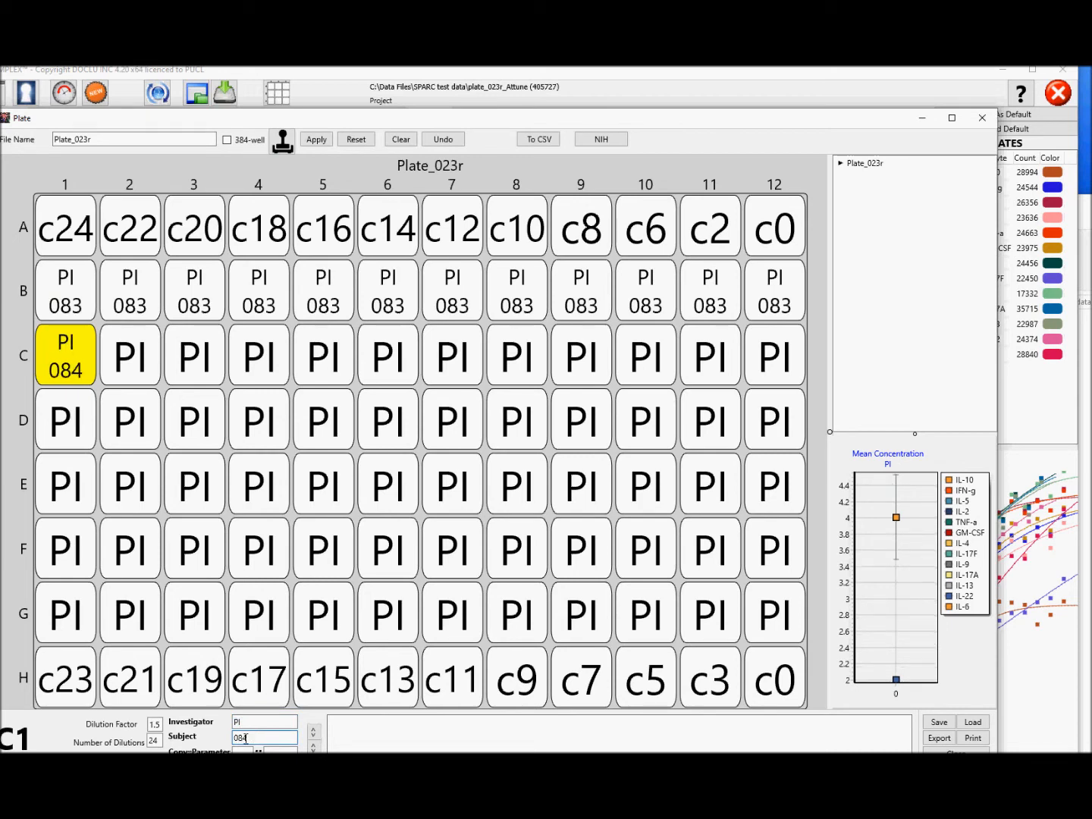
click(283, 140)
click(136, 364)
drag(136, 364, 767, 345)
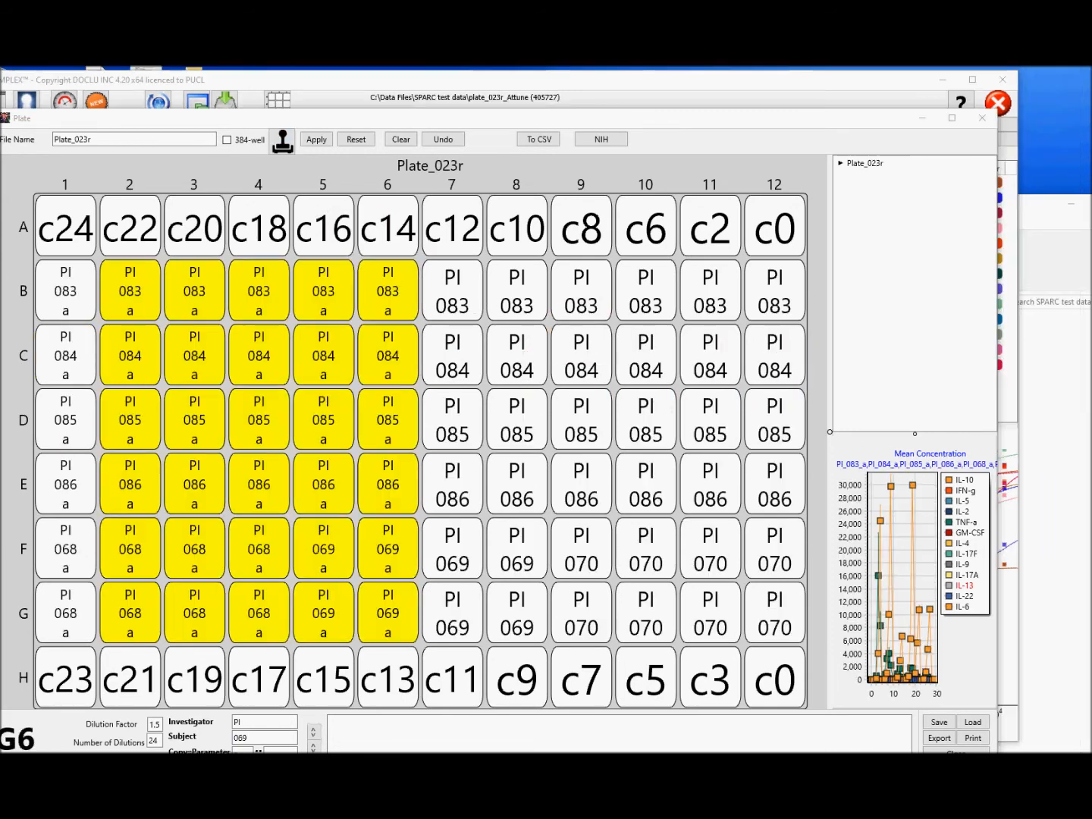
Assign copy b to wells B7 through G12
drag(462, 297, 802, 639)
key(Tab)
text(b)
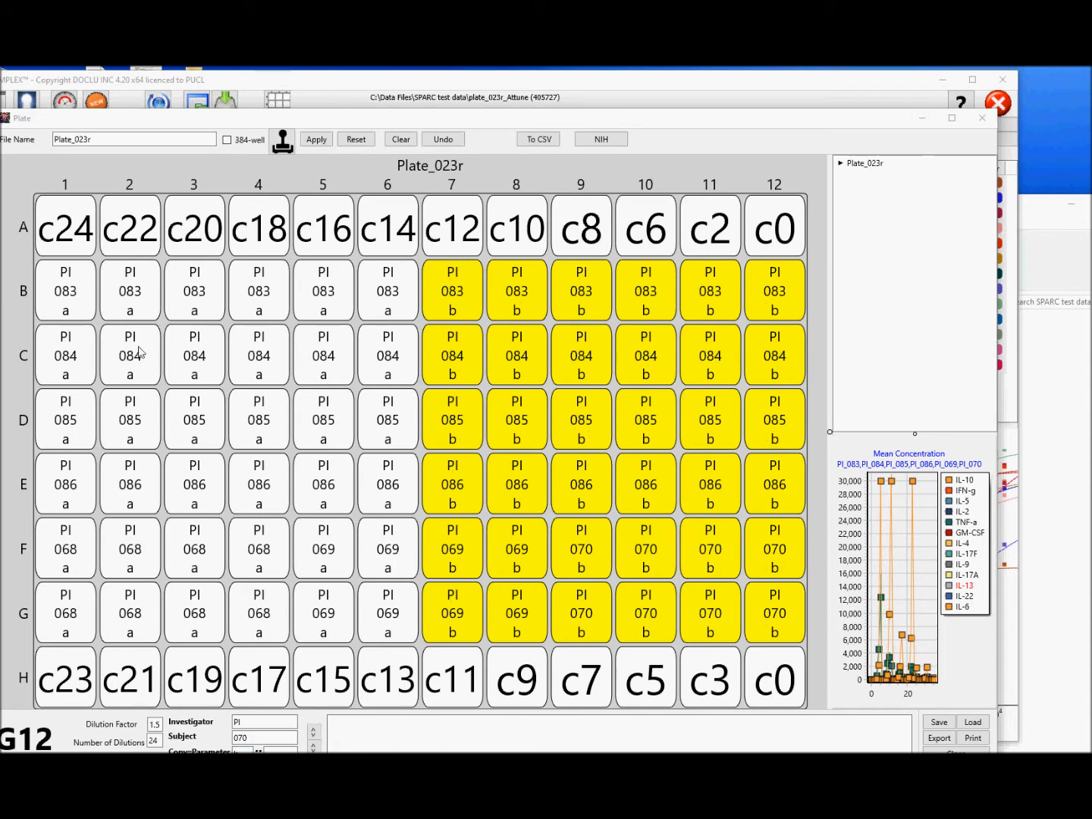
Set the parameter of rows B to G to 1, 2 and 3 in columns 1, 2 and 3 respectively
drag(75, 280, 57, 628)
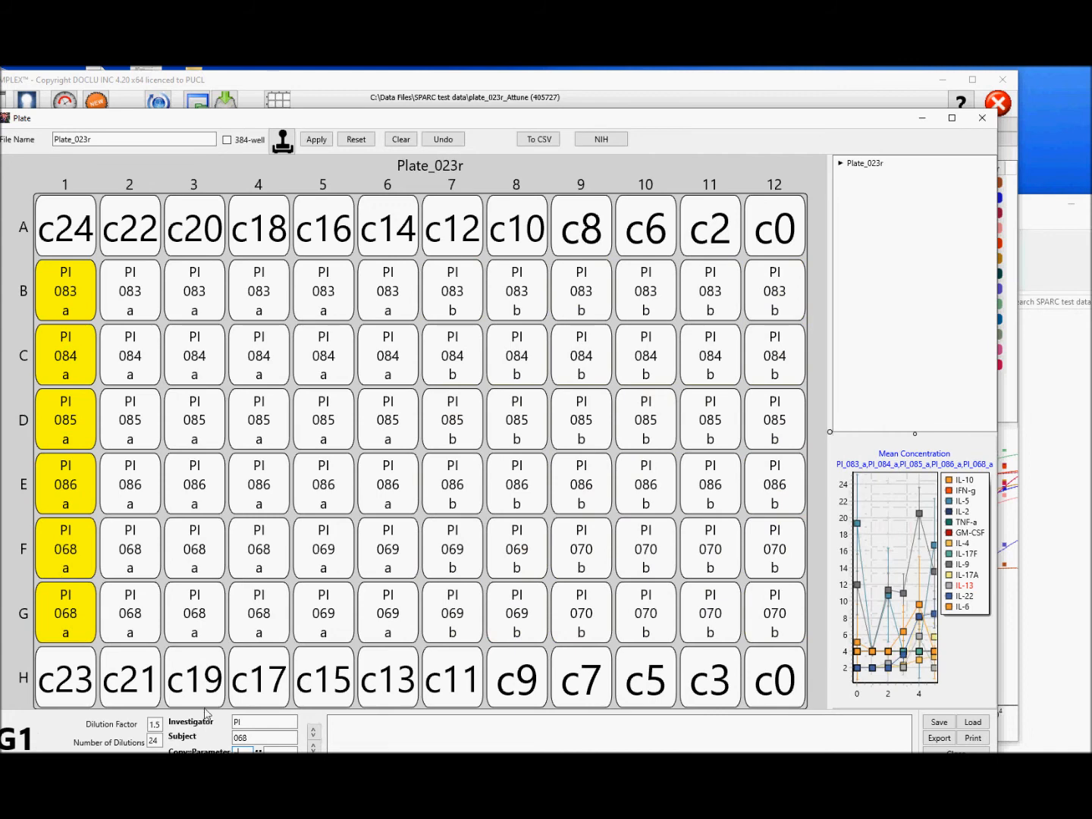
text(1)
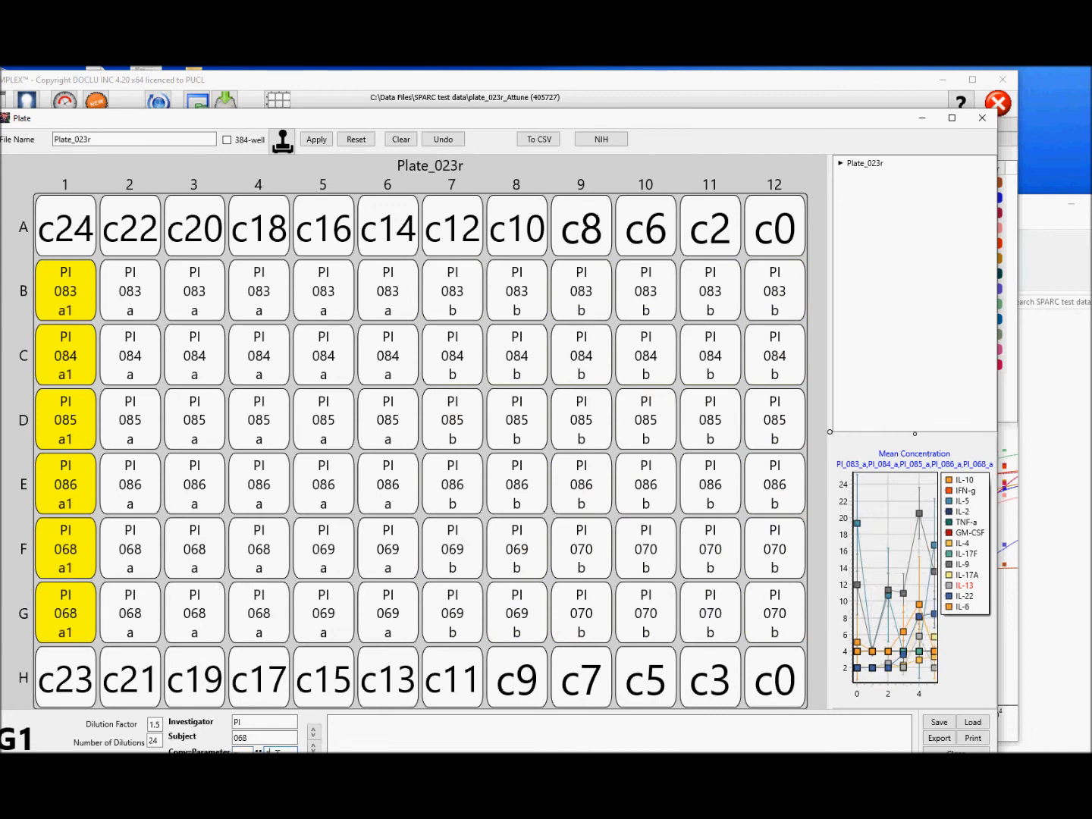
drag(165, 298, 184, 680)
text(2)
drag(204, 295, 236, 666)
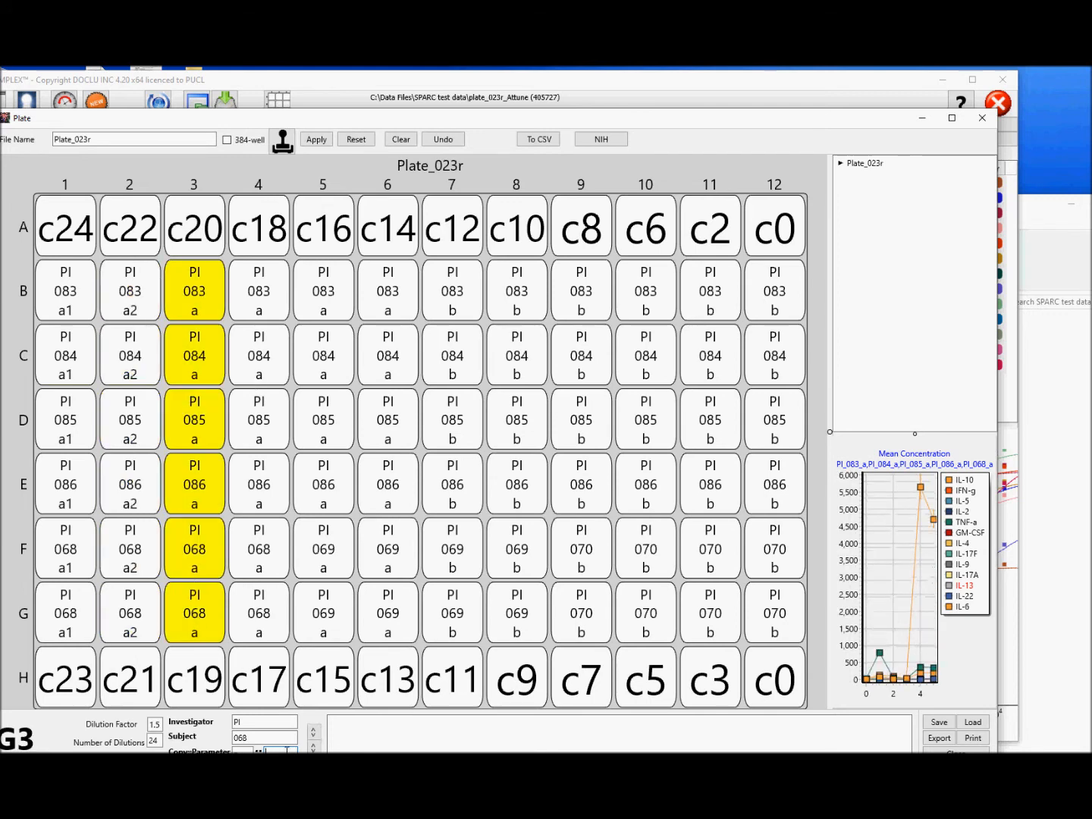
text(3)
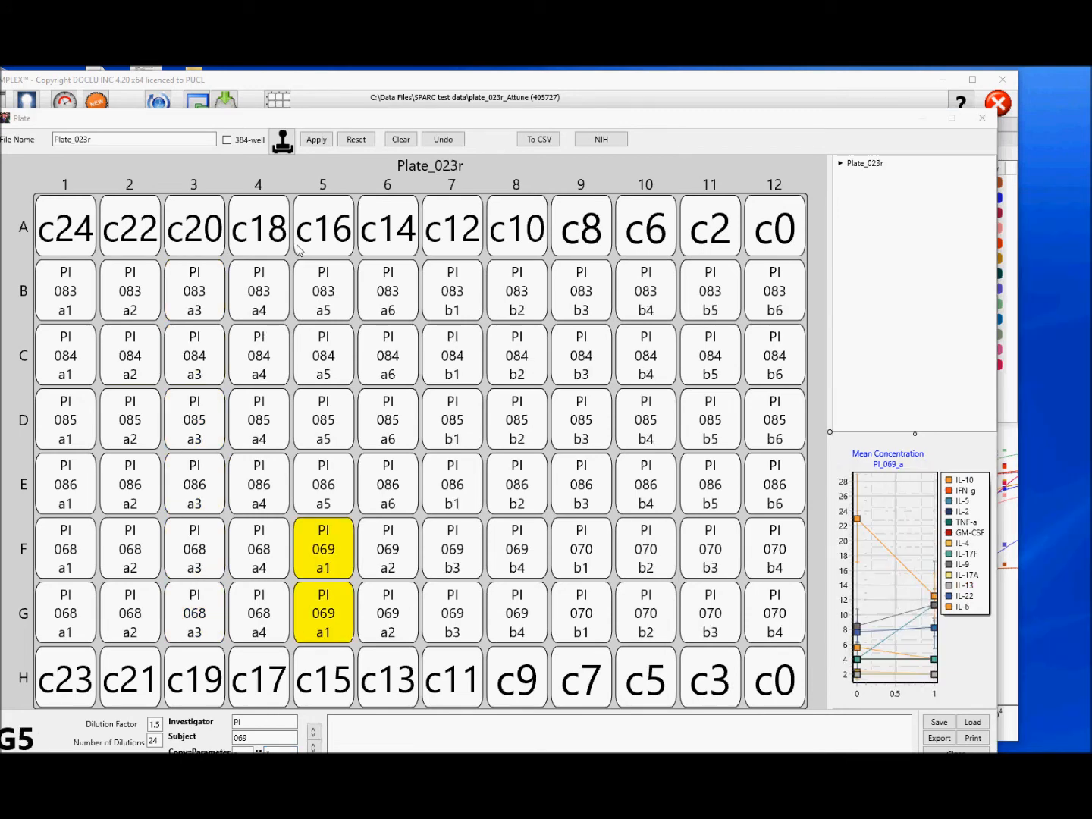
drag(328, 533, 336, 609)
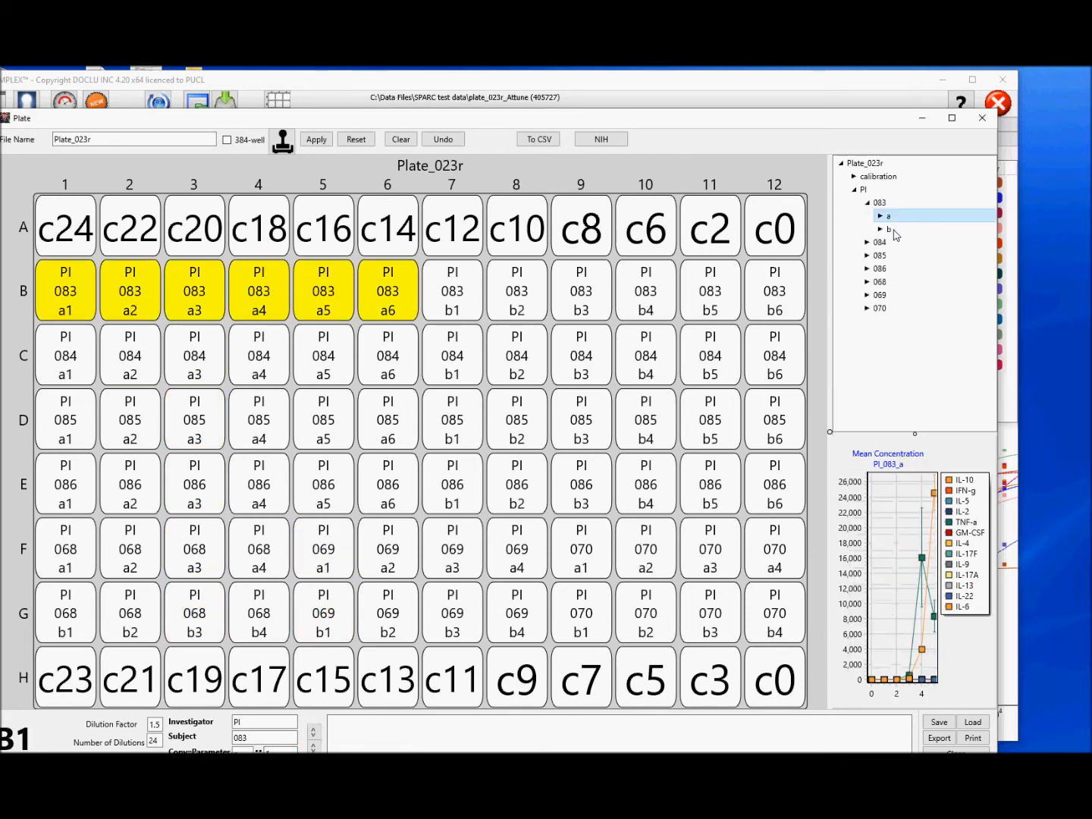
Widen the mean concentration chart and view the curves for subject 083 copy b and subject 084 copy a
key(Down)
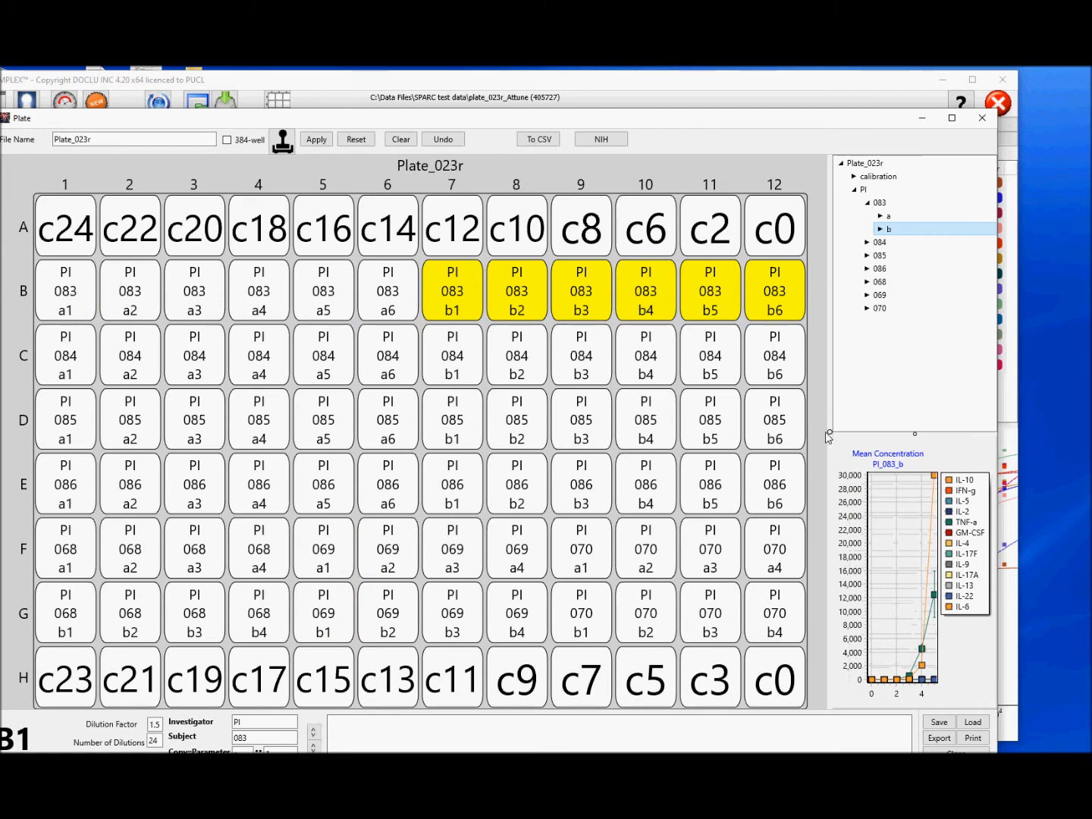
drag(829, 432, 674, 431)
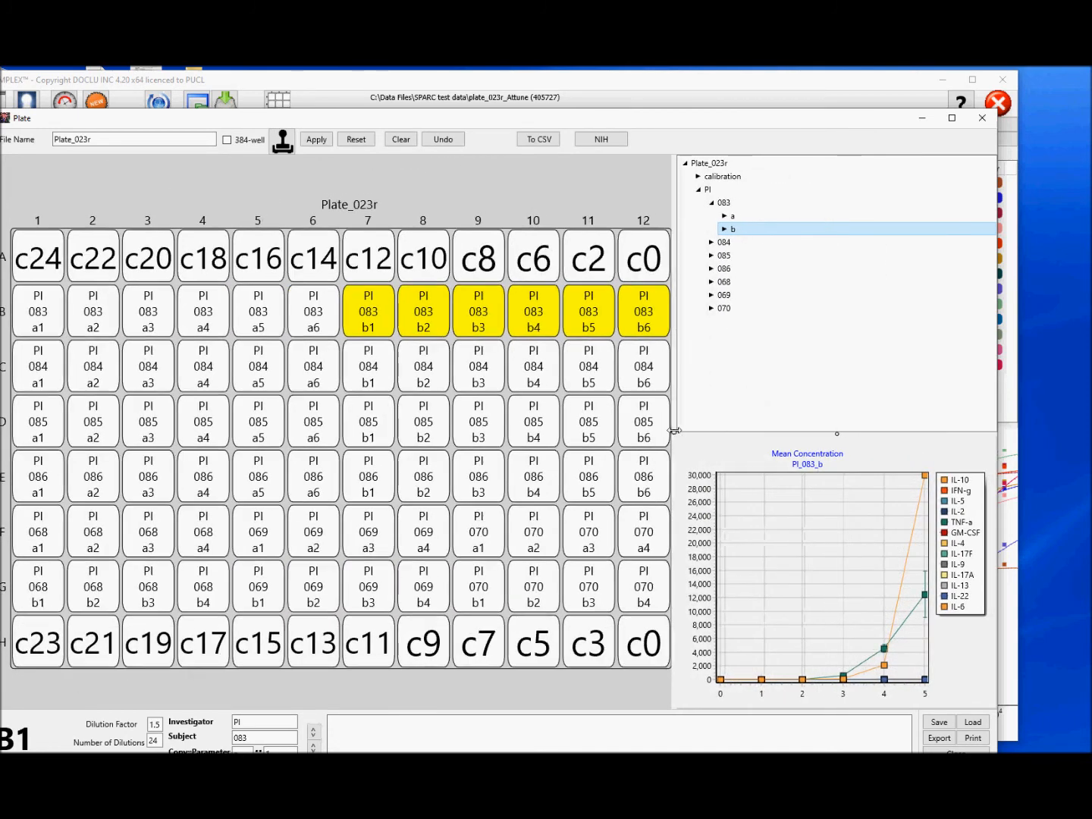
click(711, 242)
key(Down)
key(Down)
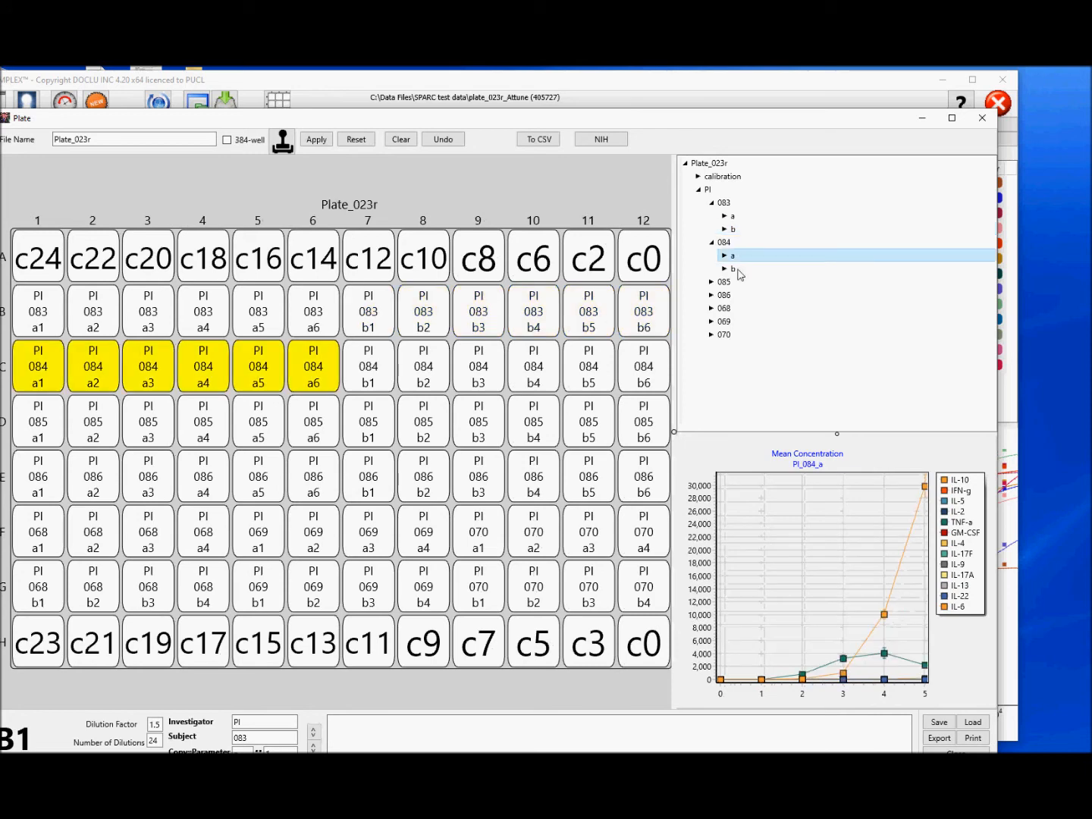
View the mean concentration curves for subject 084 copy b and for copies a and b of subject 085
key(Down)
click(712, 283)
click(733, 297)
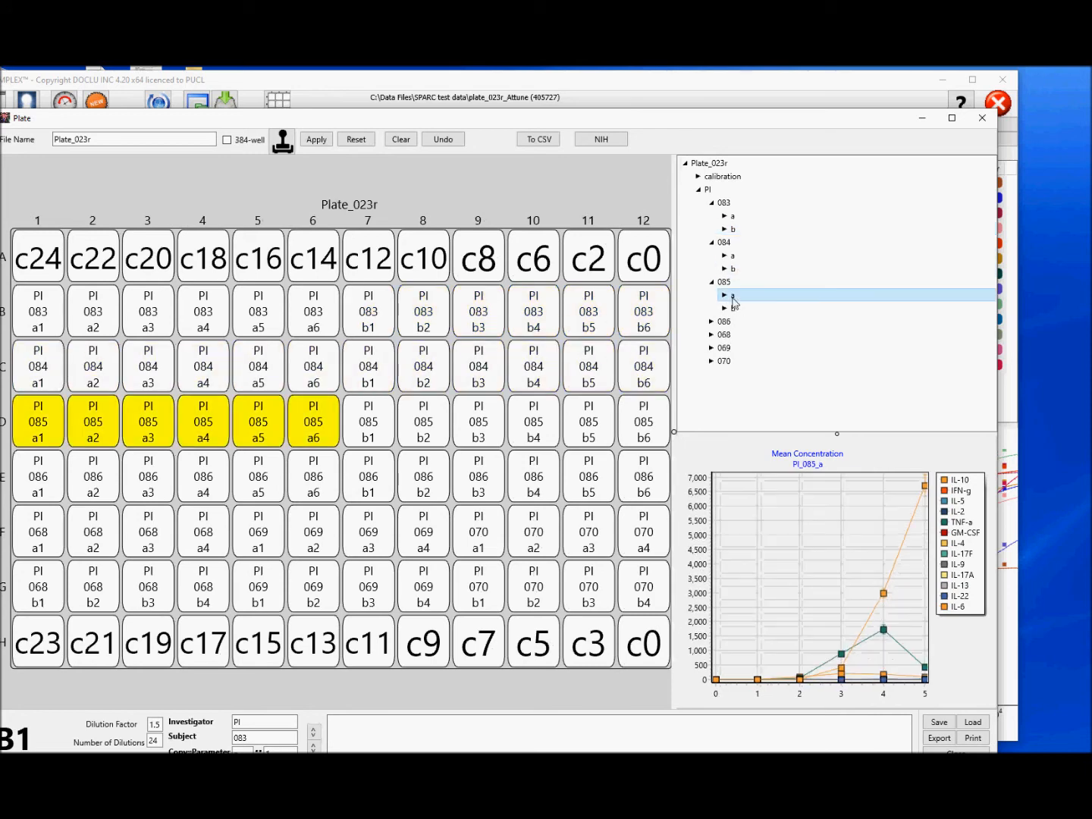
click(732, 309)
View the mean concentration curves for copies a and b of subjects 086 and 068
click(712, 322)
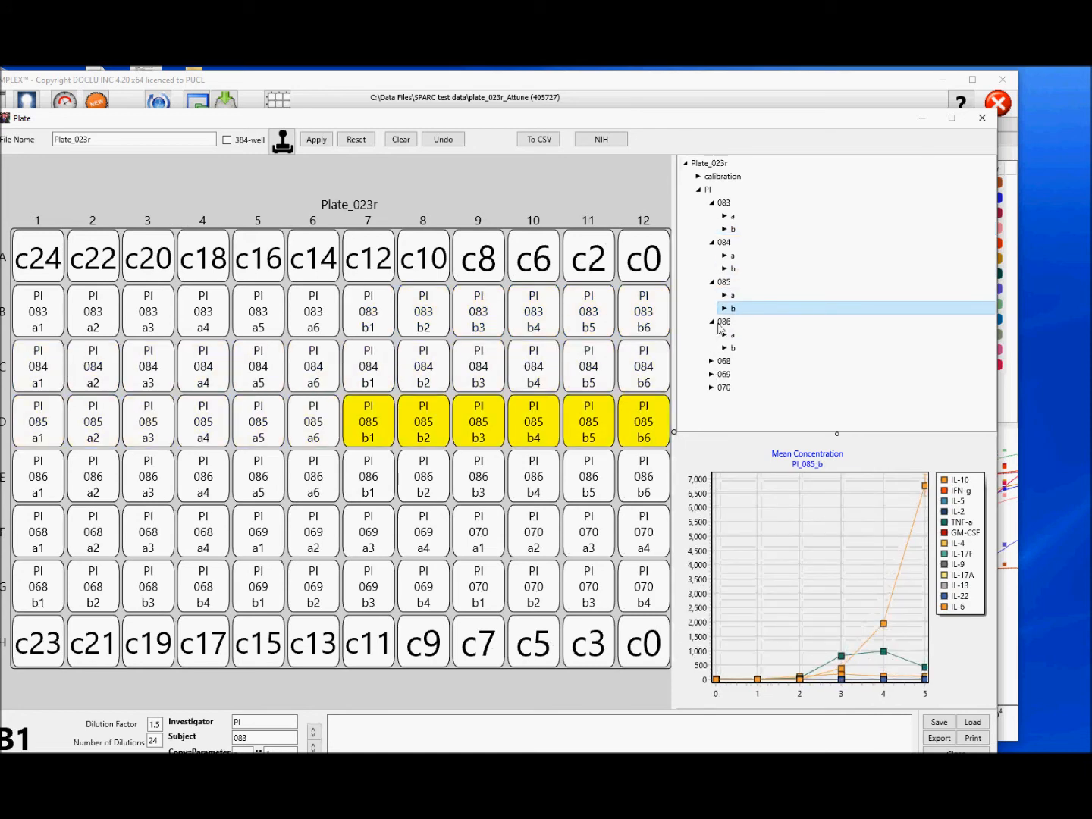
click(733, 335)
click(733, 347)
click(712, 361)
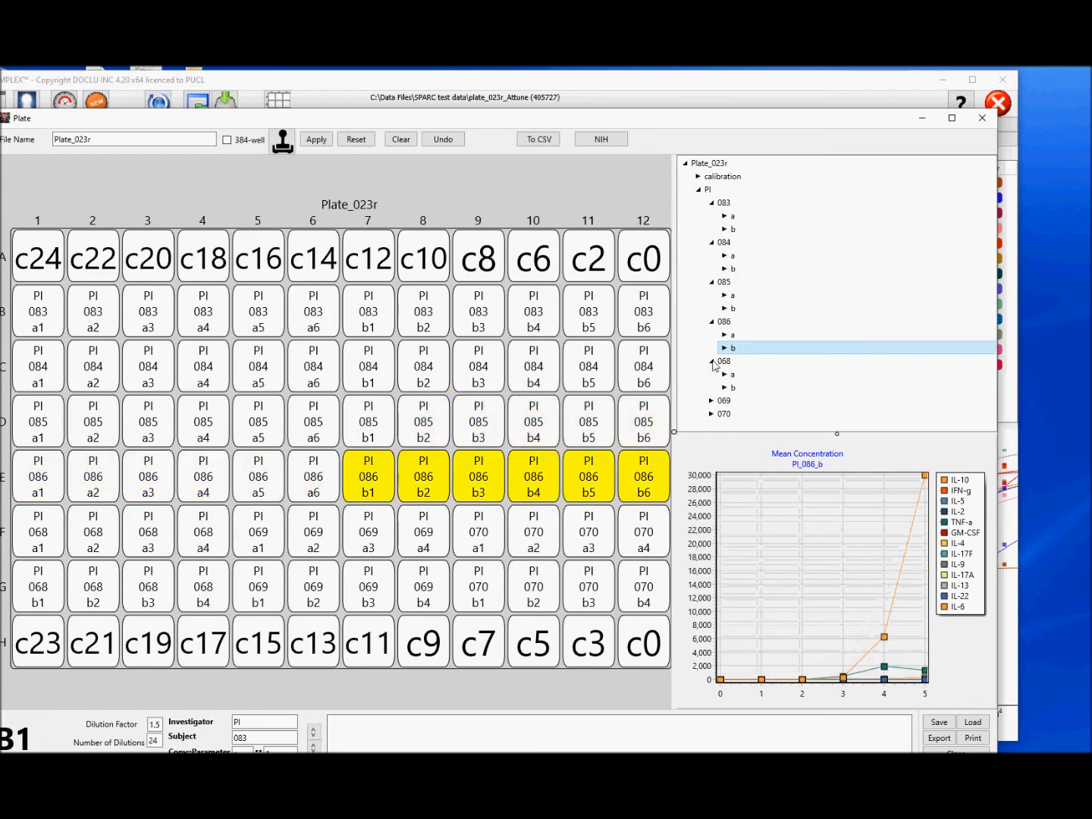
click(733, 374)
click(734, 387)
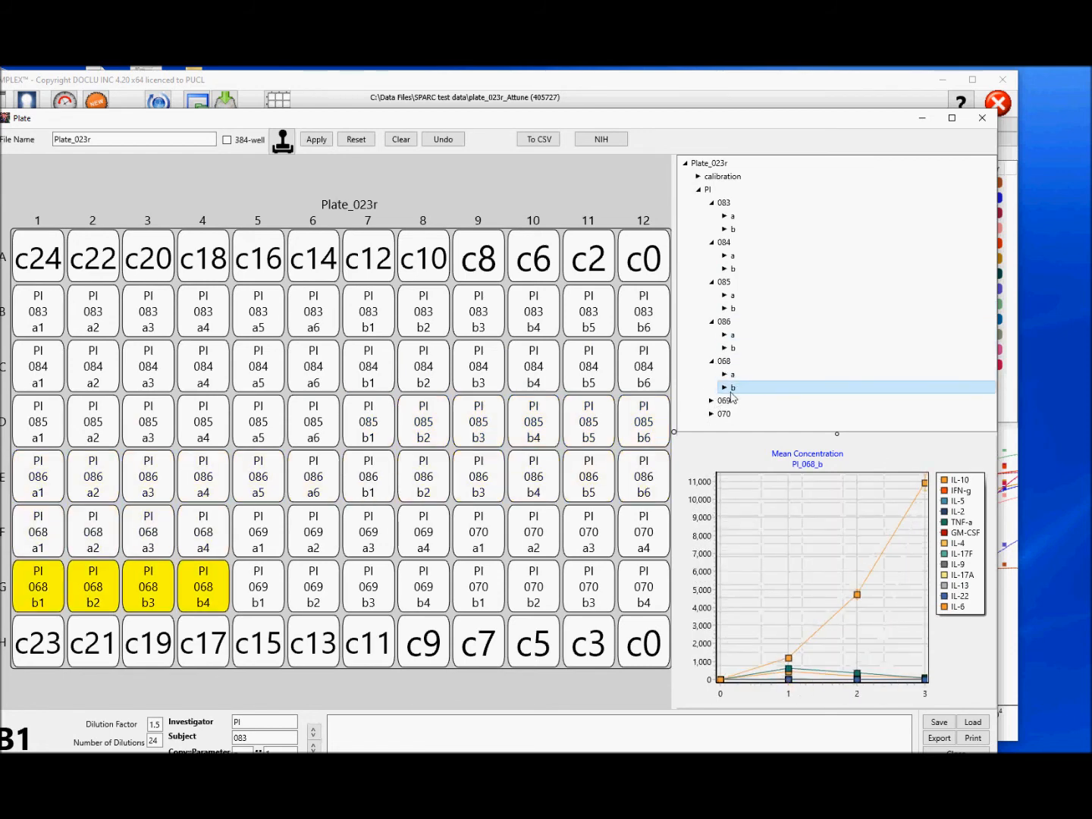
View the mean concentration curves for copies a and b of subjects 069 and 070
click(712, 400)
click(733, 413)
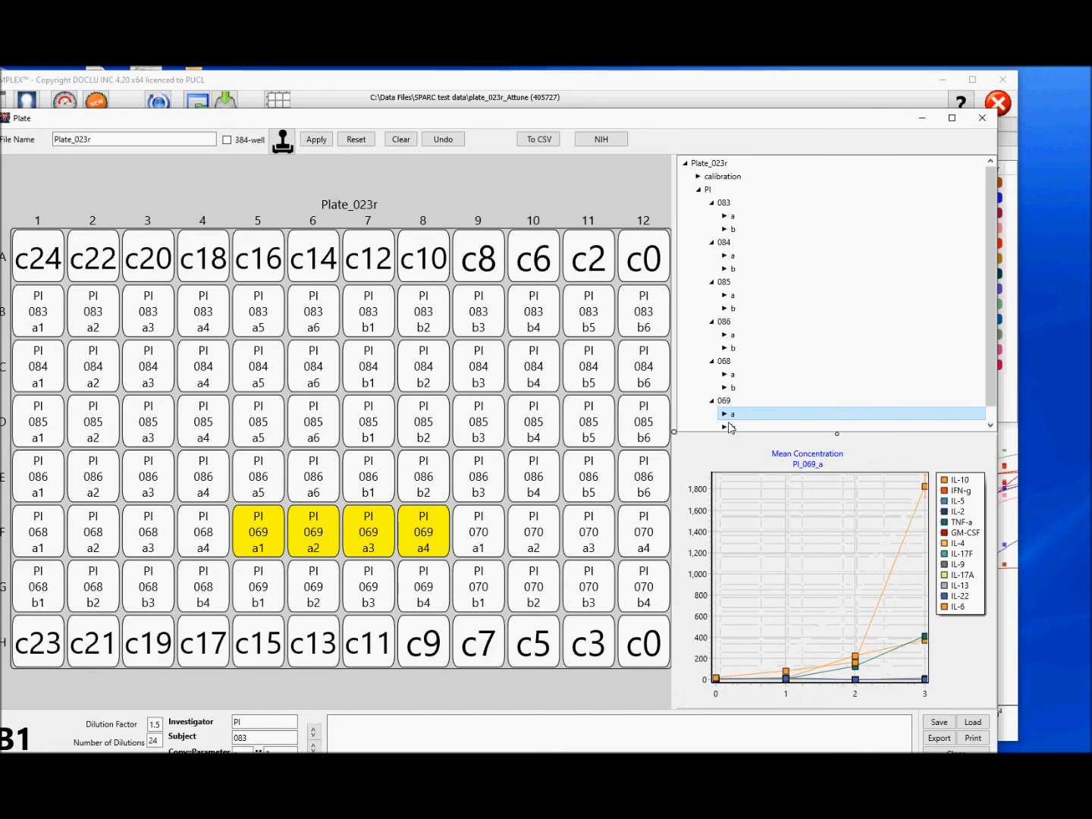
click(733, 426)
drag(989, 338, 988, 350)
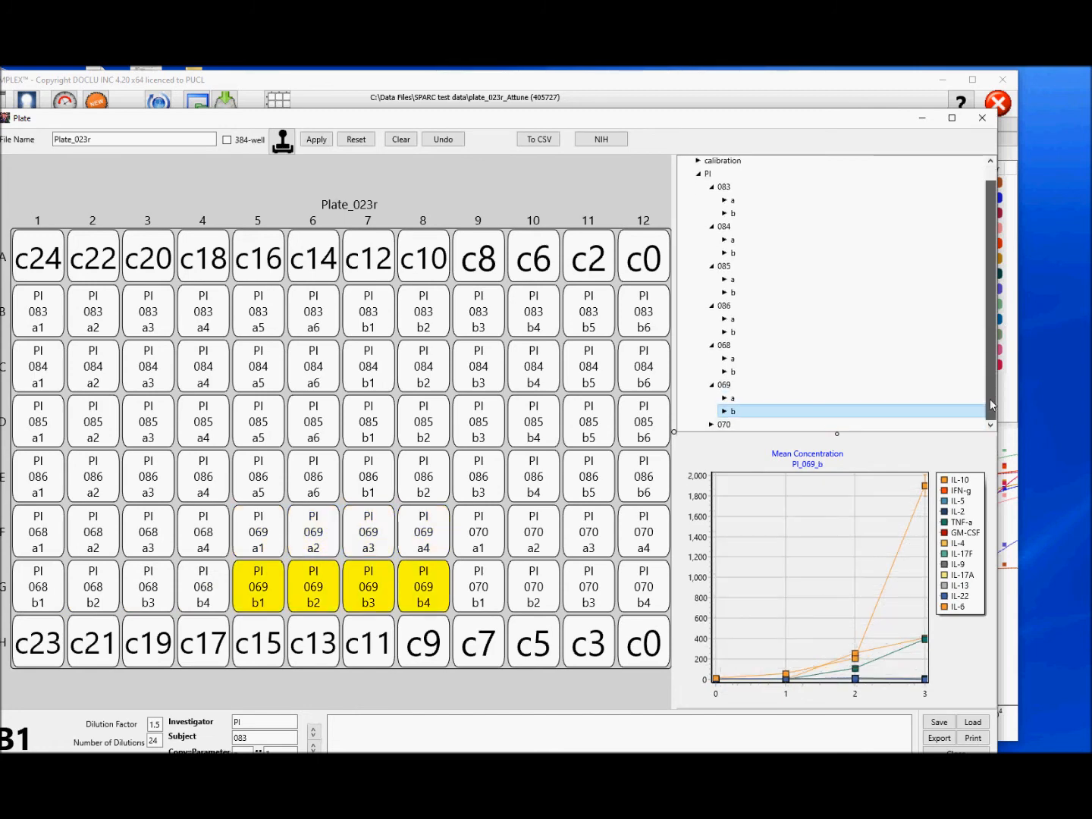
click(711, 425)
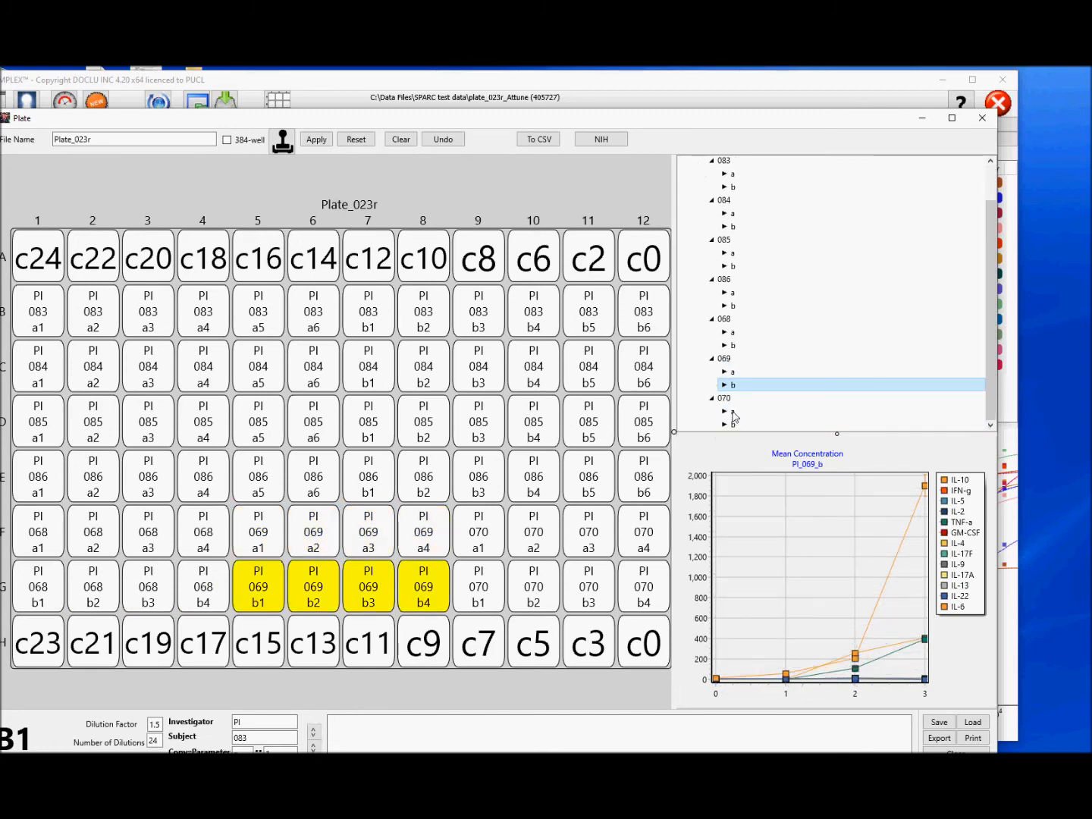
click(734, 411)
click(733, 425)
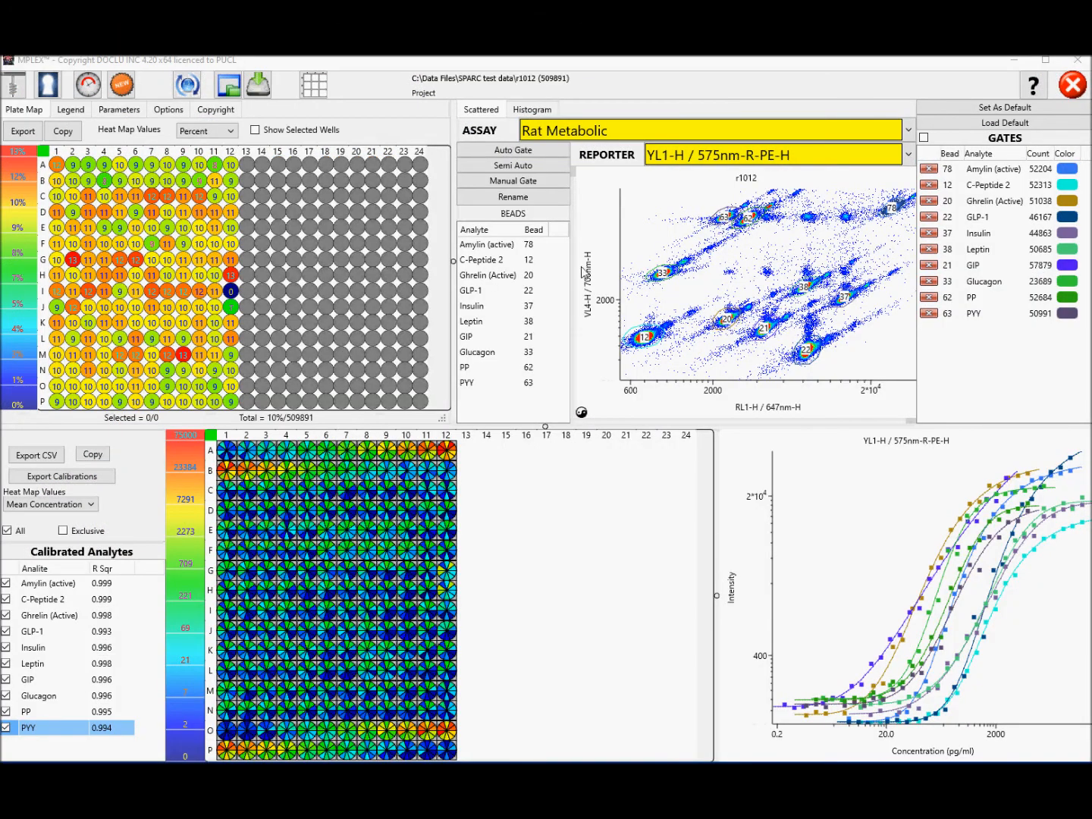
Open the plate layout of the r1012 Rat Metabolic assay and run its NIH export
click(316, 86)
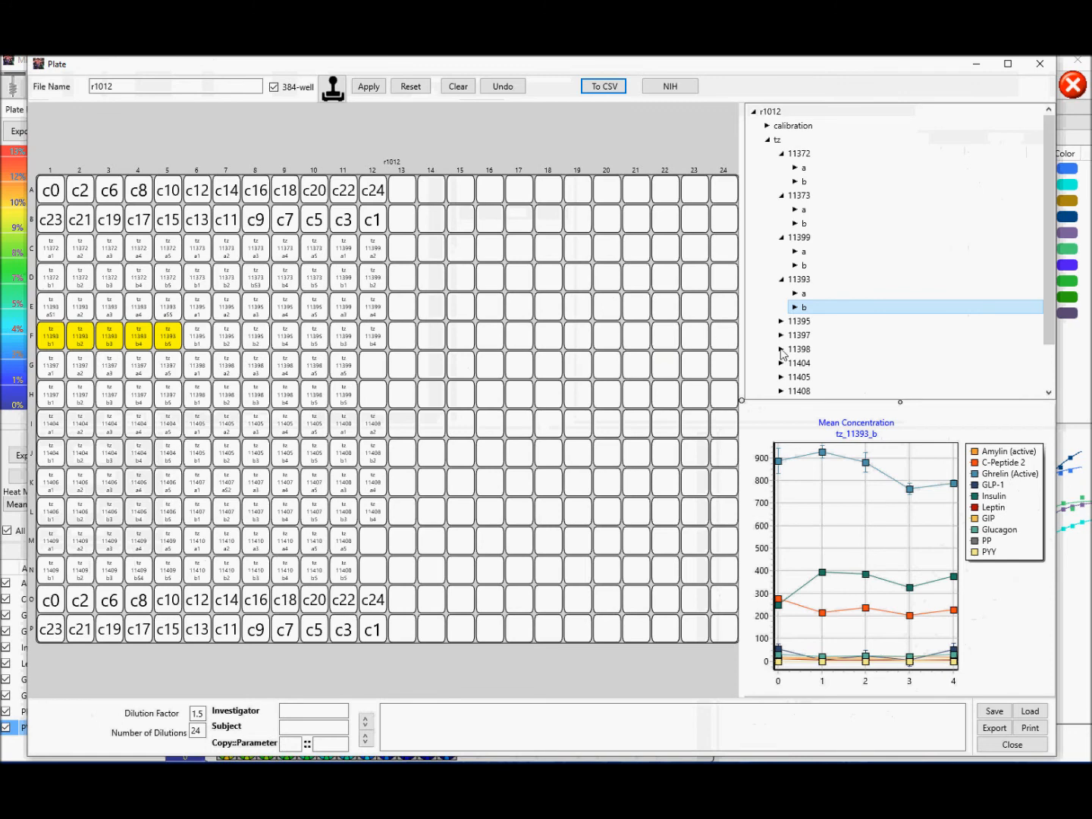
click(671, 90)
click(671, 90)
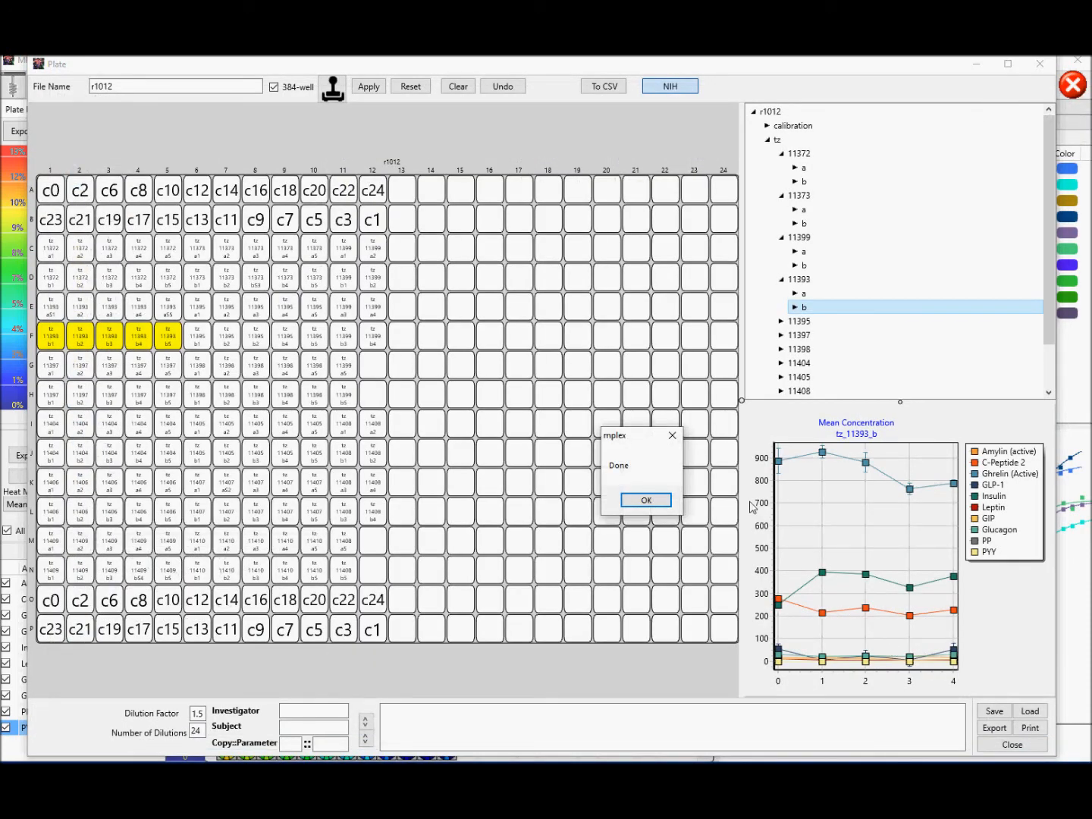
click(654, 501)
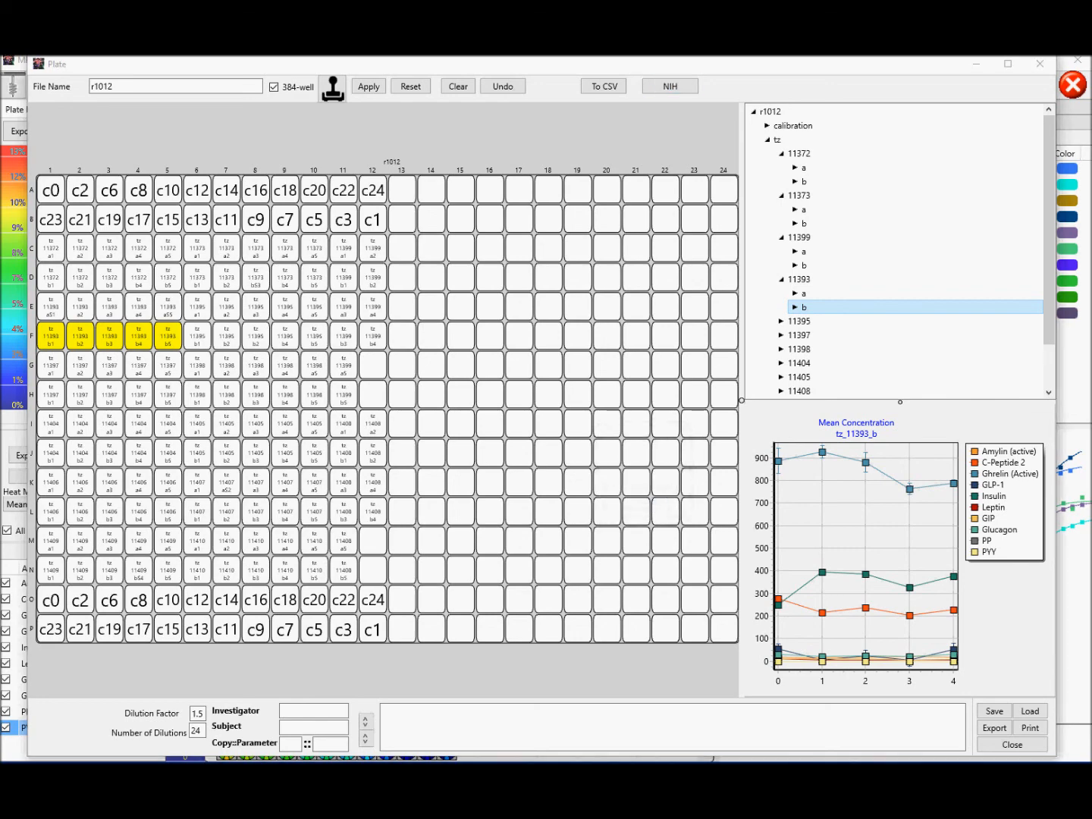
In File Explorer, open the r1012 folder, examine the calibration files in derivative's sam-r1012 subfolder, and return to r1012
drag(884, 253, 461, 85)
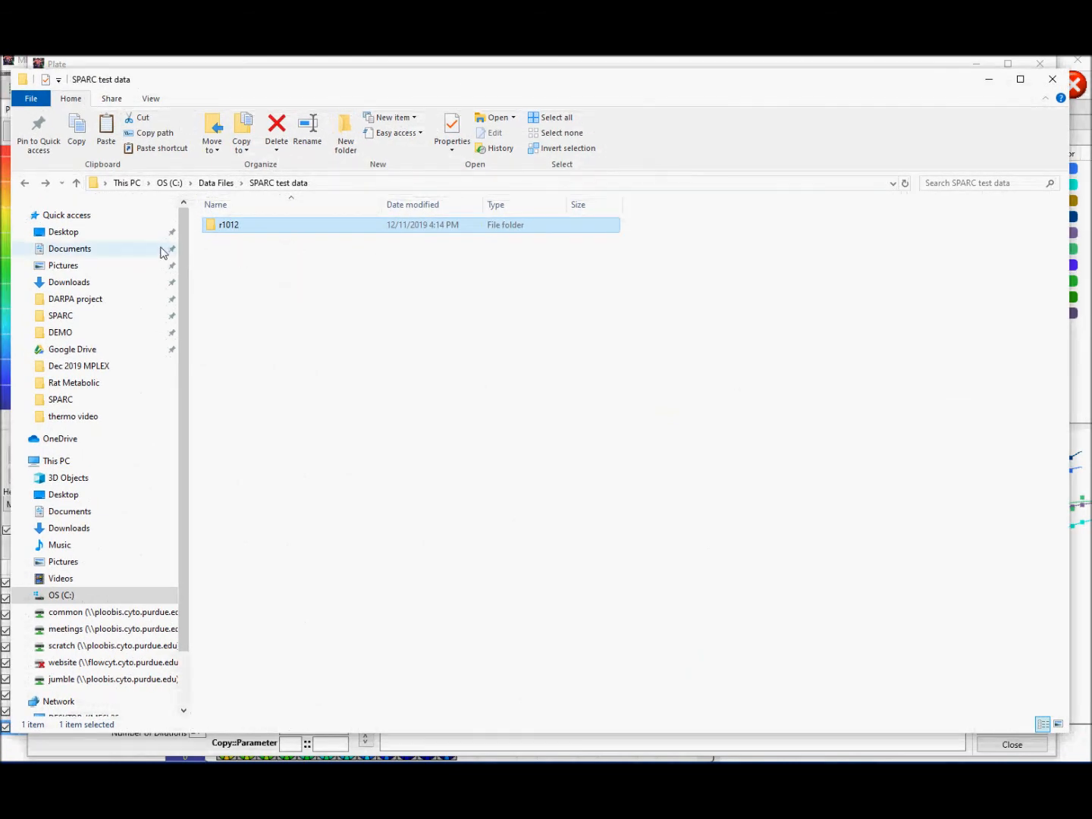
double_click(243, 227)
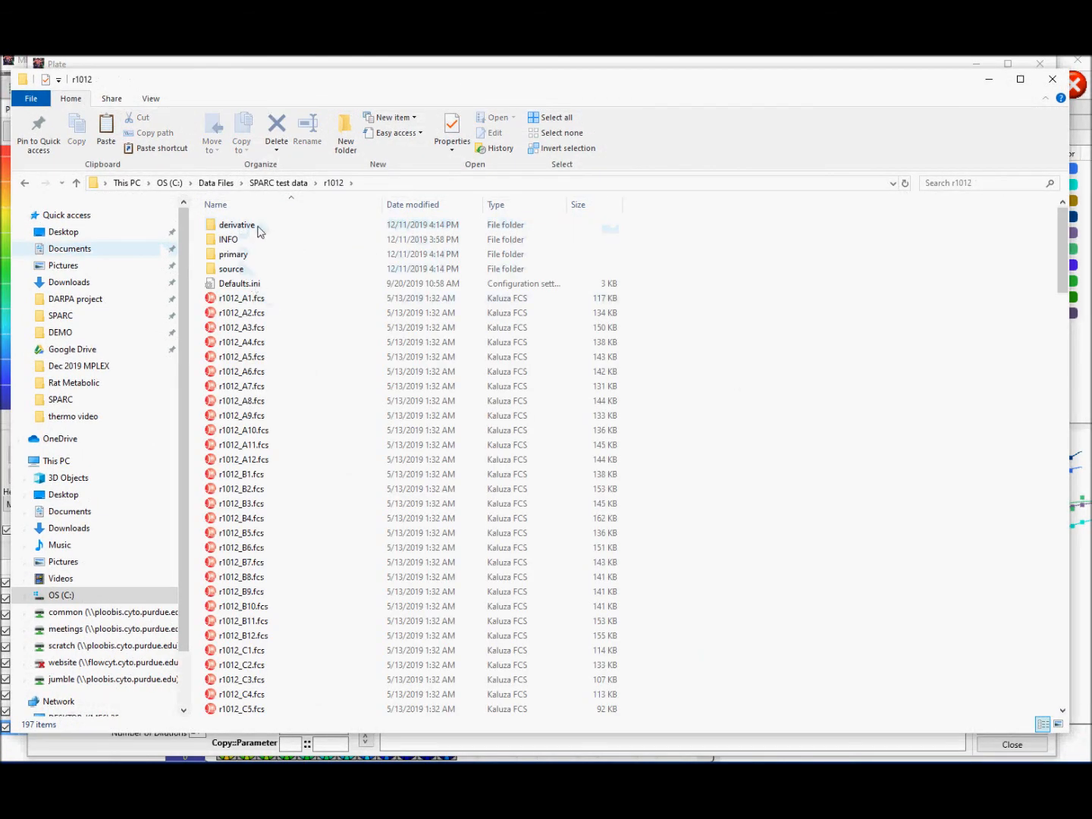
double_click(237, 225)
double_click(253, 230)
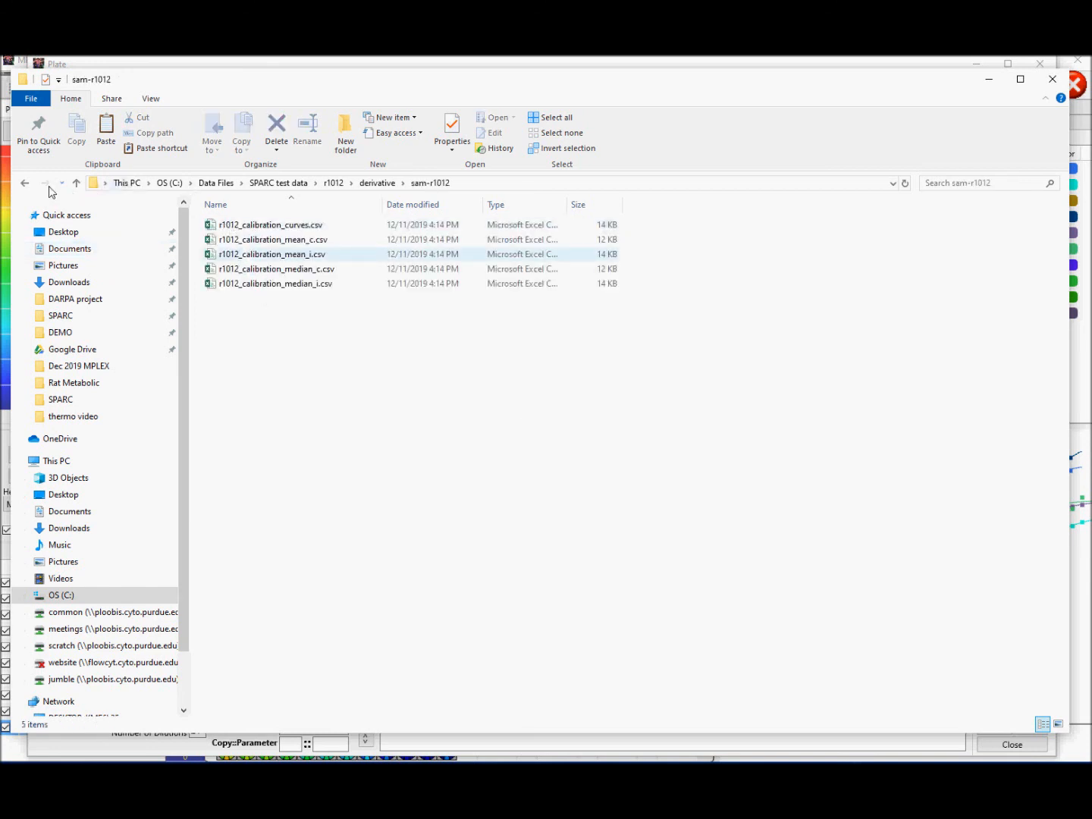
click(24, 185)
click(25, 185)
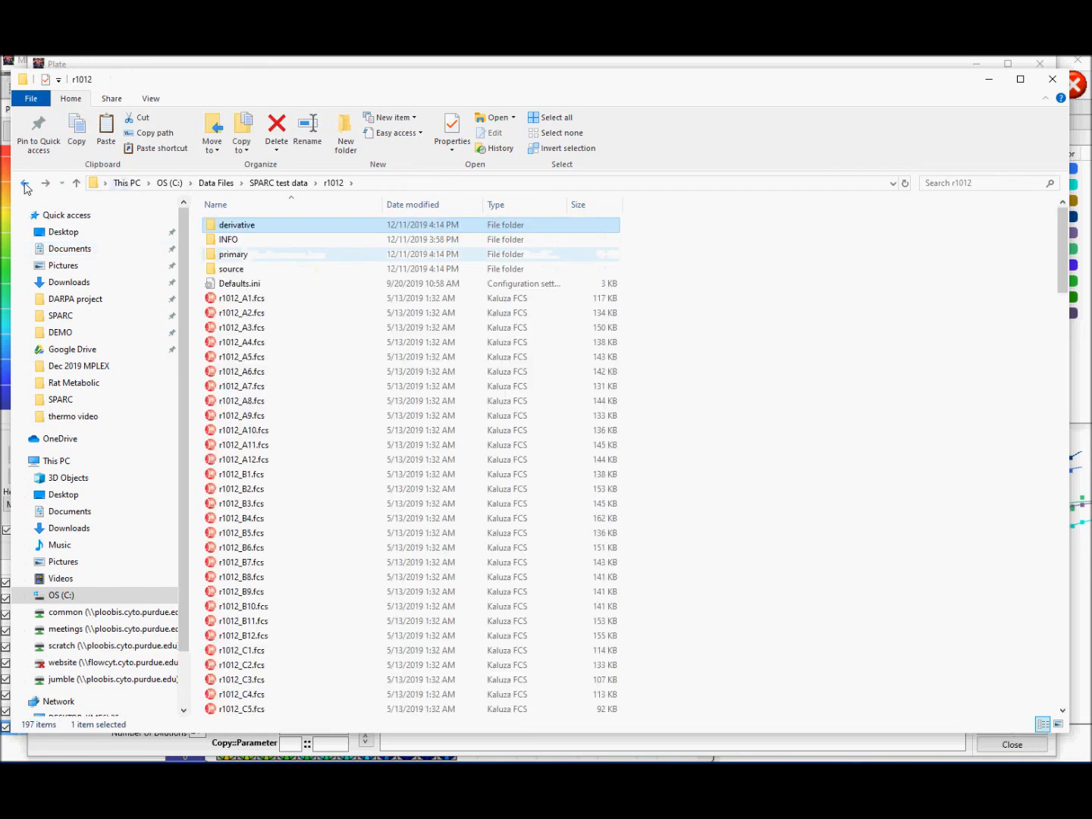
Examine the contents of the sam-r1012 subfolder inside primary and return to the r1012 folder
double_click(246, 257)
double_click(237, 226)
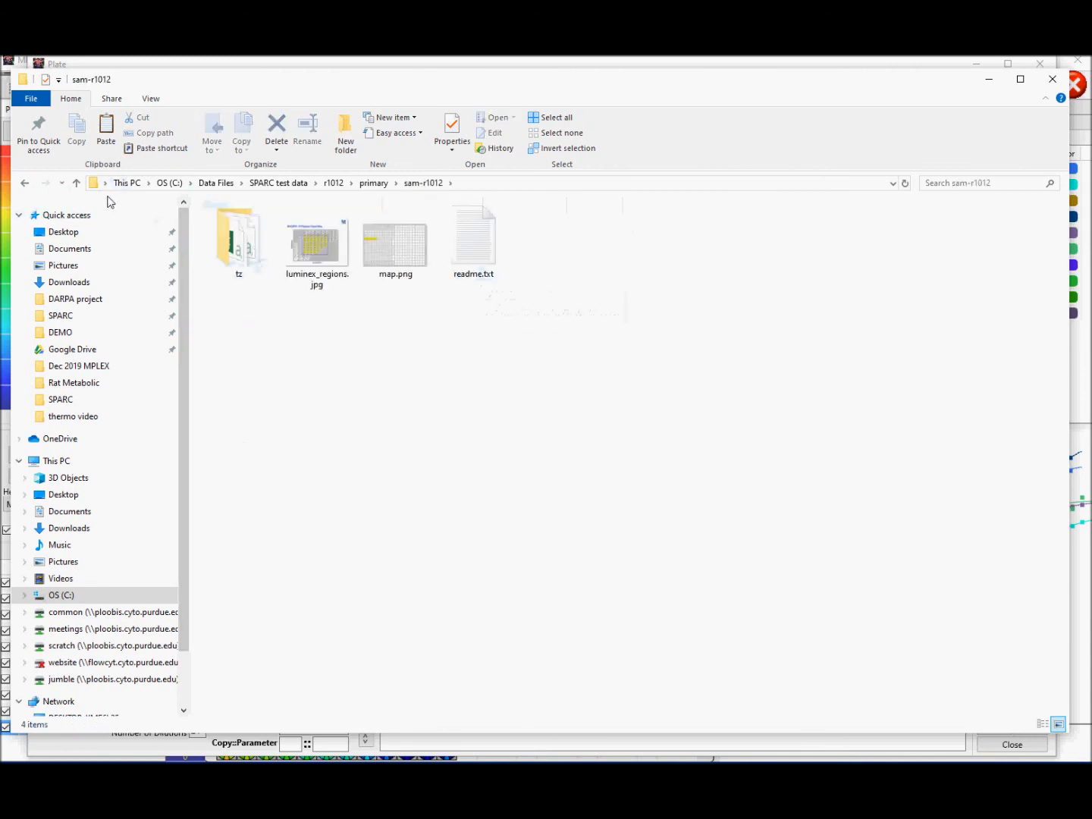
click(25, 184)
click(27, 185)
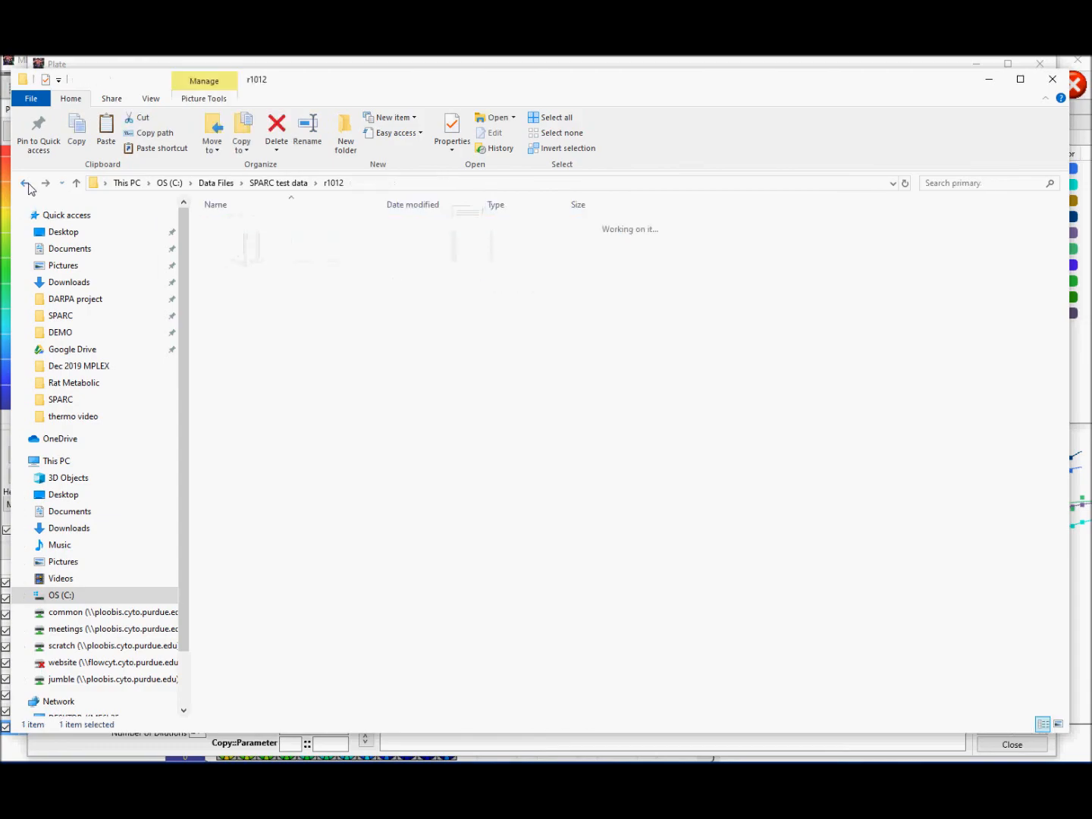